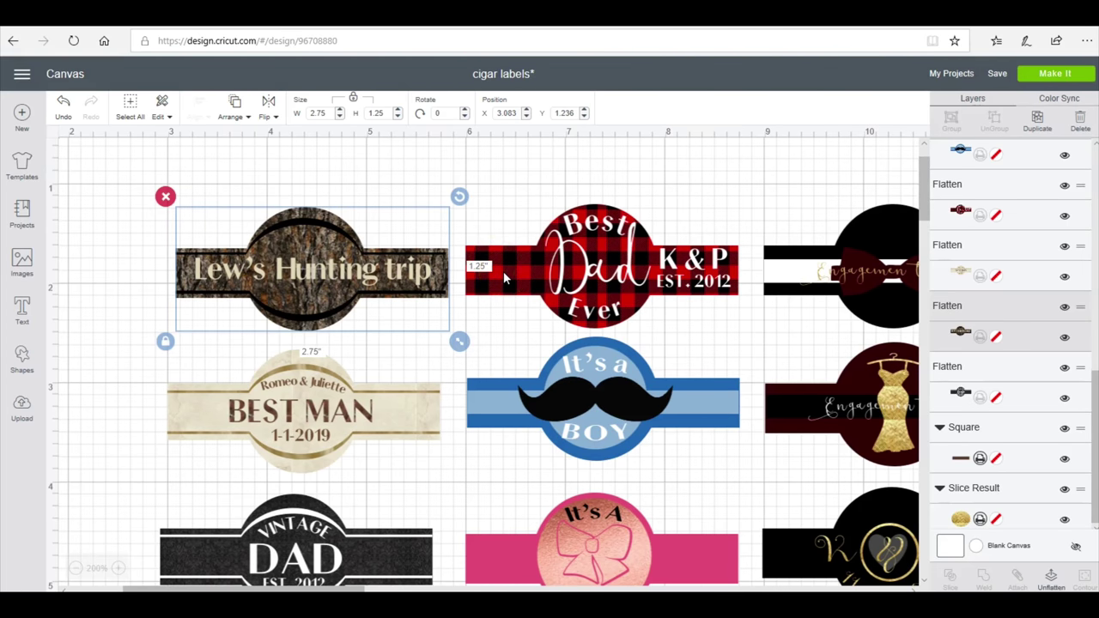
# - Inspect the Best Dad Ever, engagement bow-tie and gold emblem labels on the canvas
pyautogui.click(506, 271)
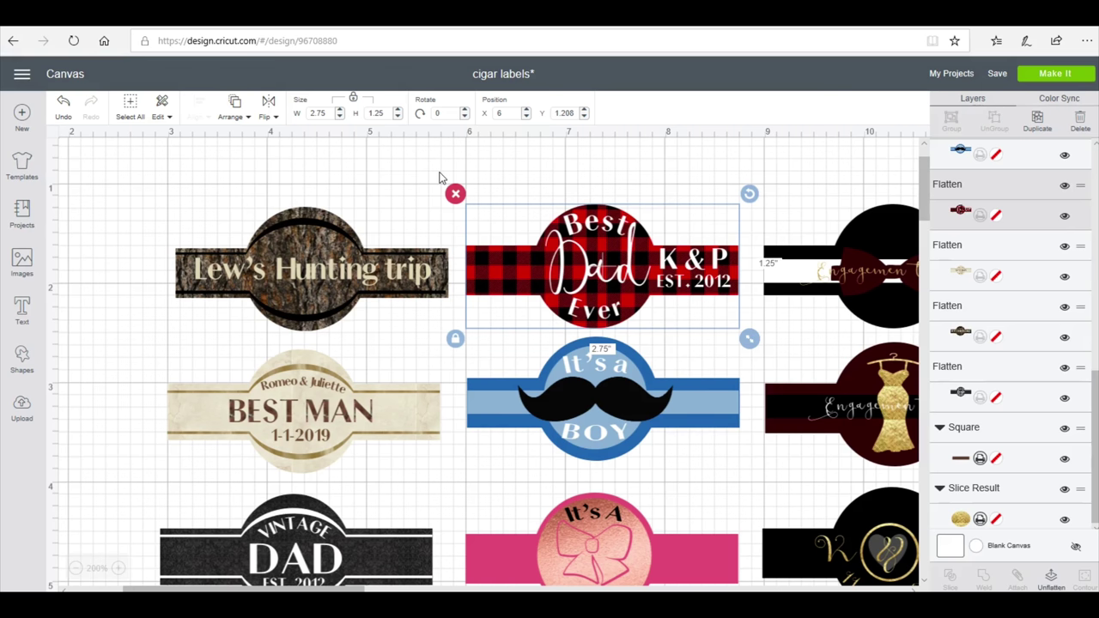
pyautogui.scroll(-5, 467, 238)
pyautogui.scroll(3, 623, 361)
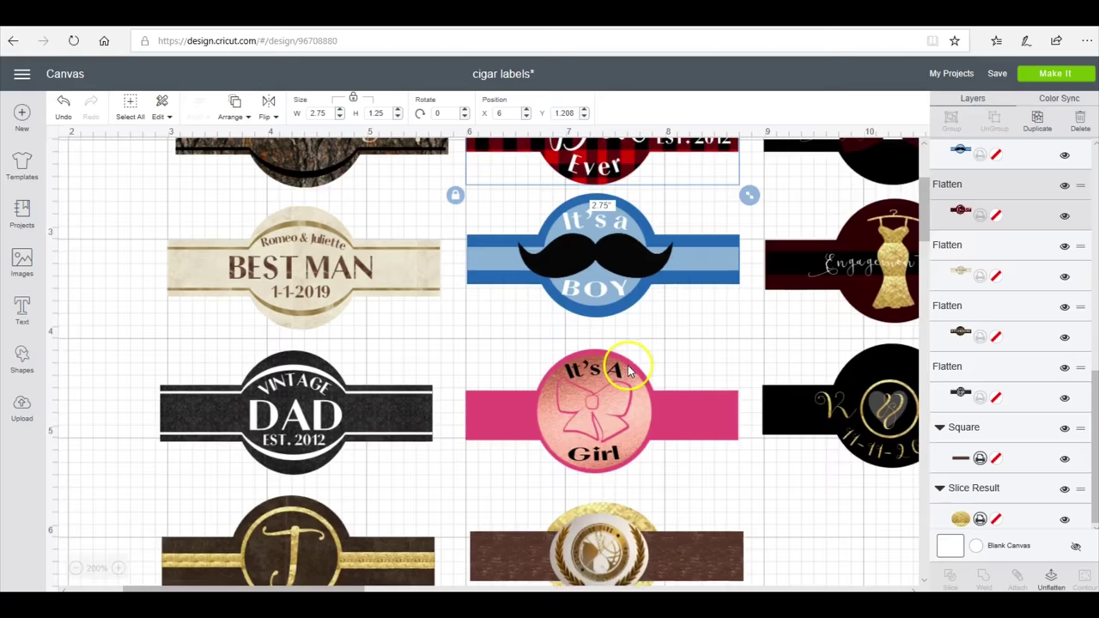
pyautogui.scroll(3, 627, 369)
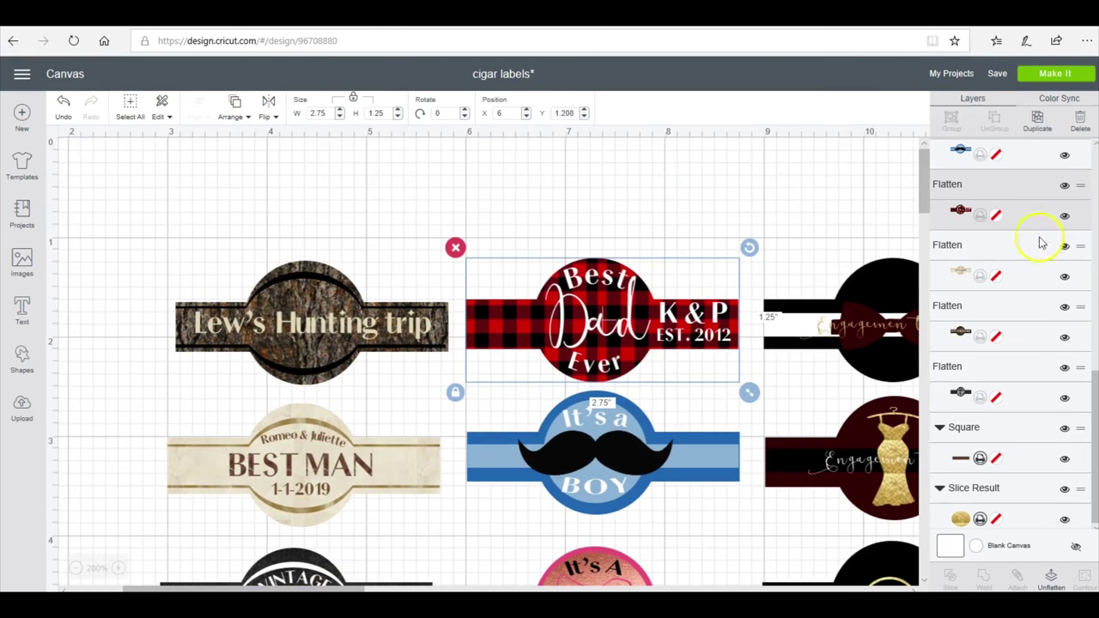
pyautogui.moveTo(356, 587); pyautogui.dragTo(381, 587)
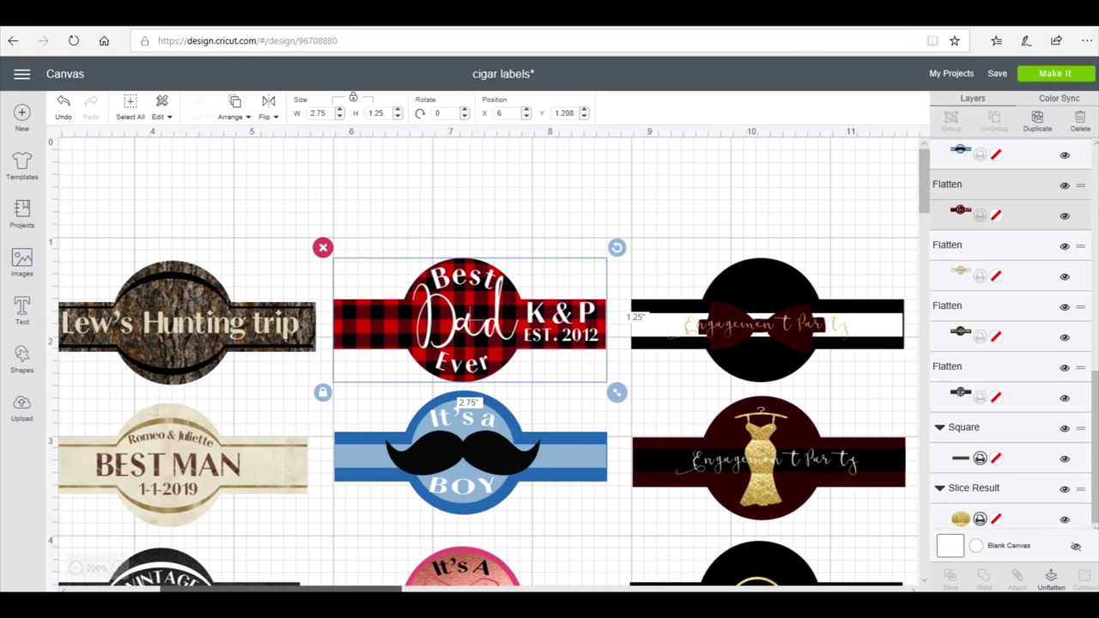
pyautogui.scroll(-4, 483, 373)
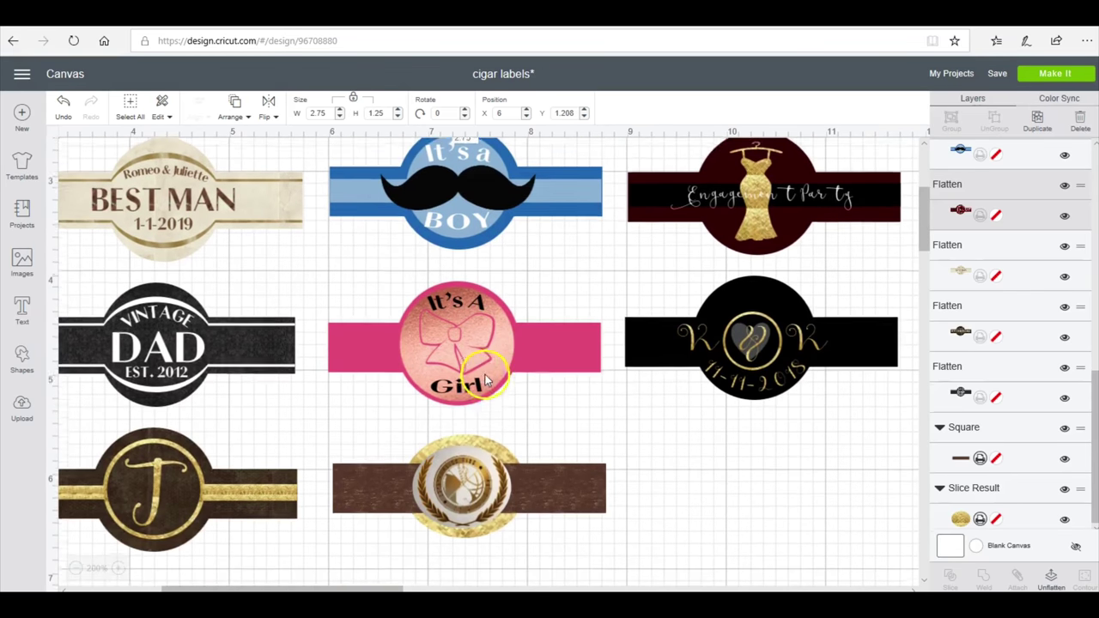
pyautogui.scroll(4, 675, 429)
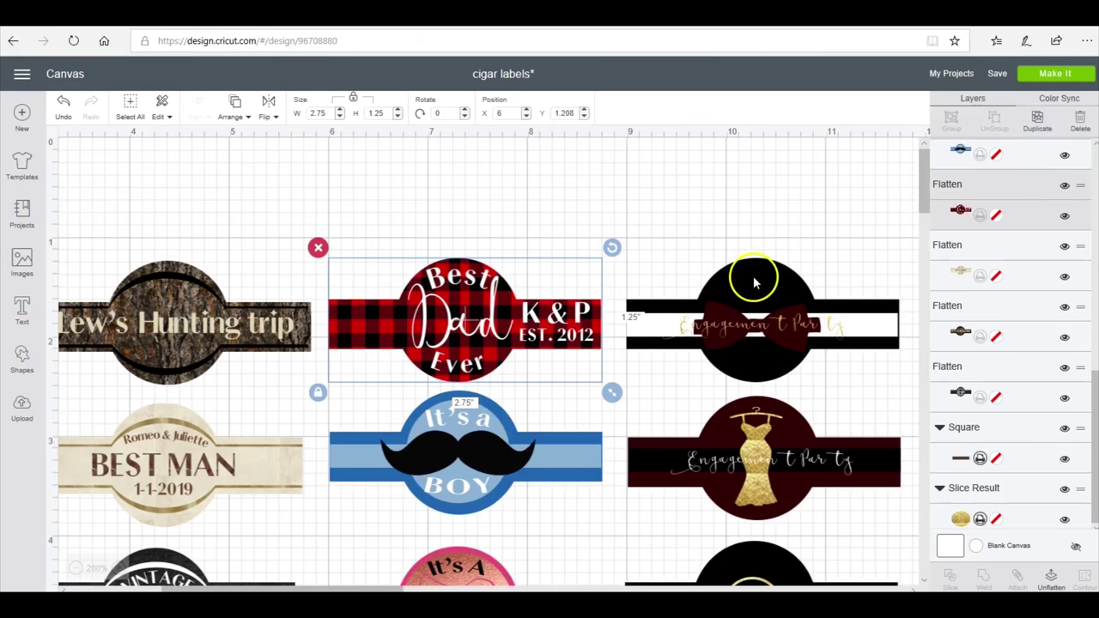
pyautogui.click(759, 324)
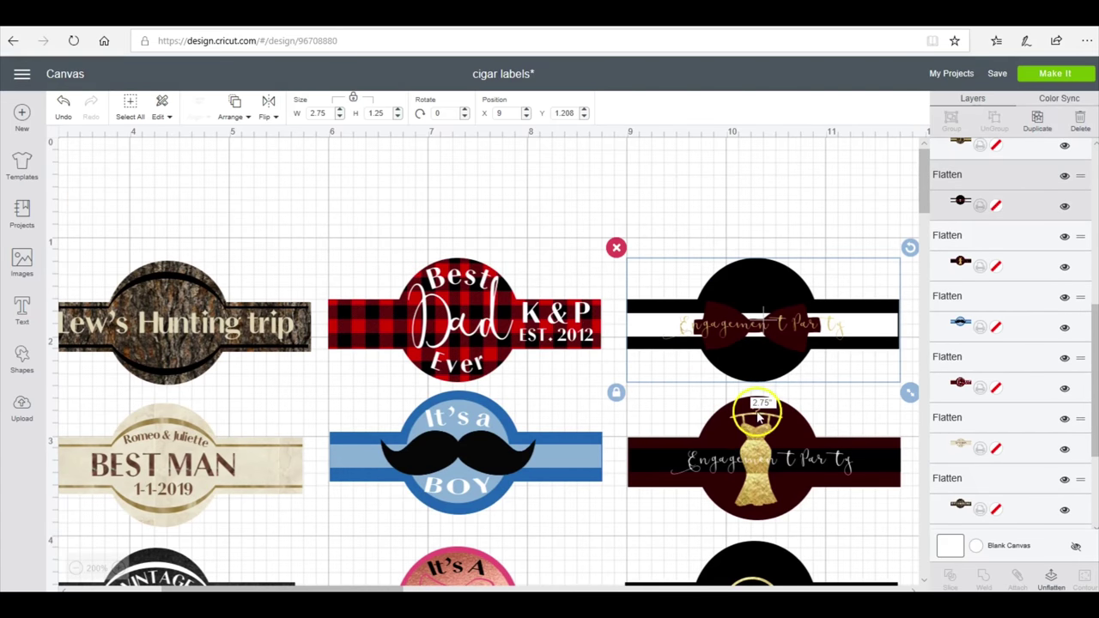
pyautogui.scroll(-3, 756, 421)
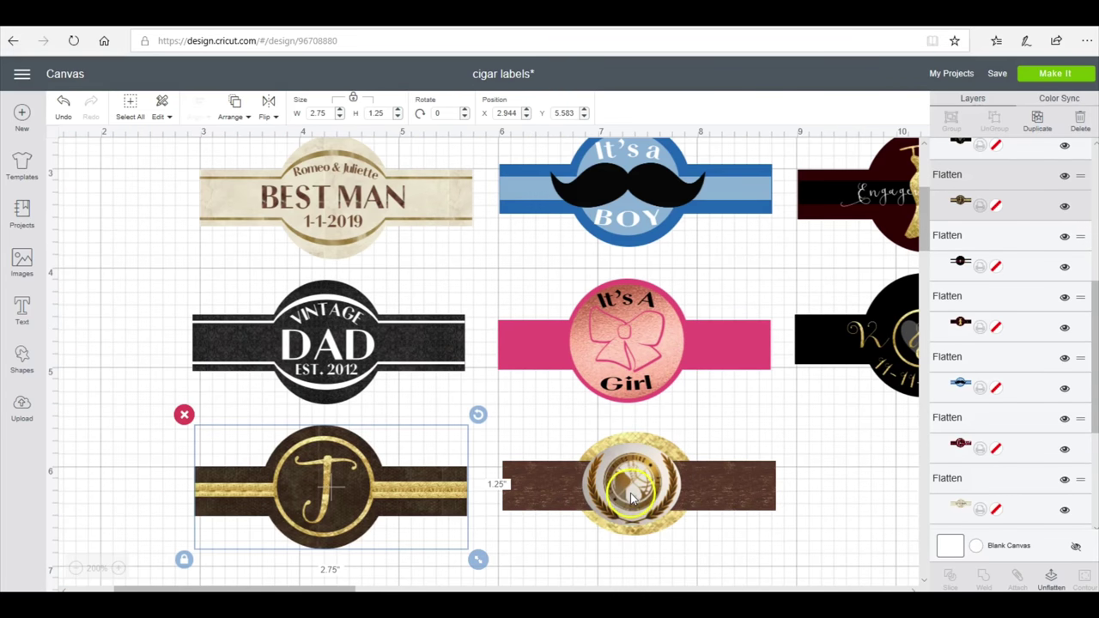
pyautogui.click(631, 498)
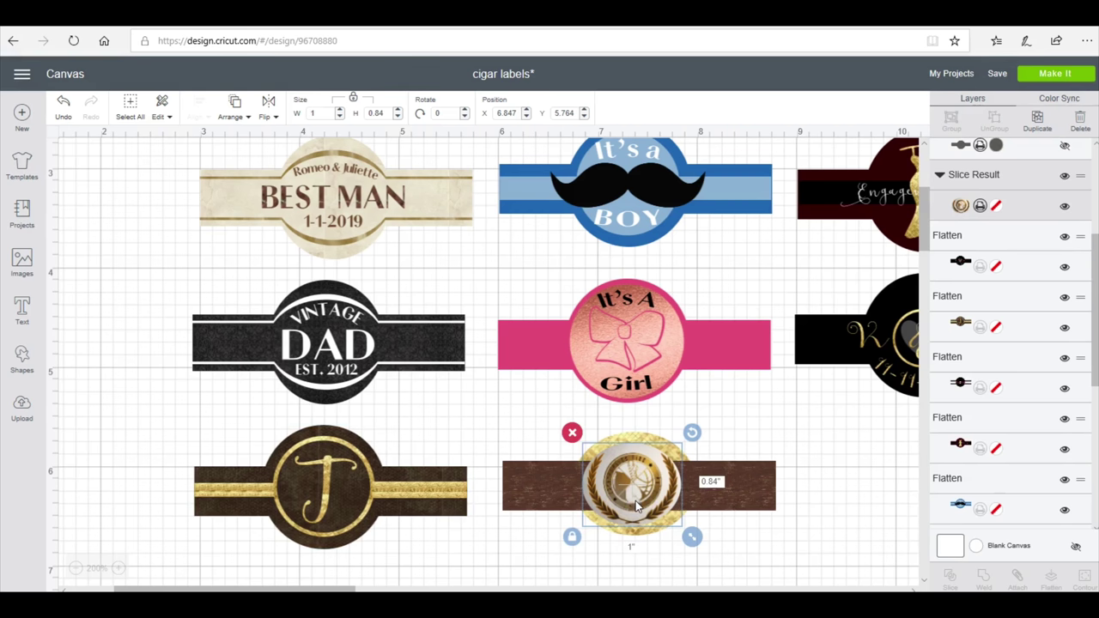
pyautogui.scroll(3, 383, 232)
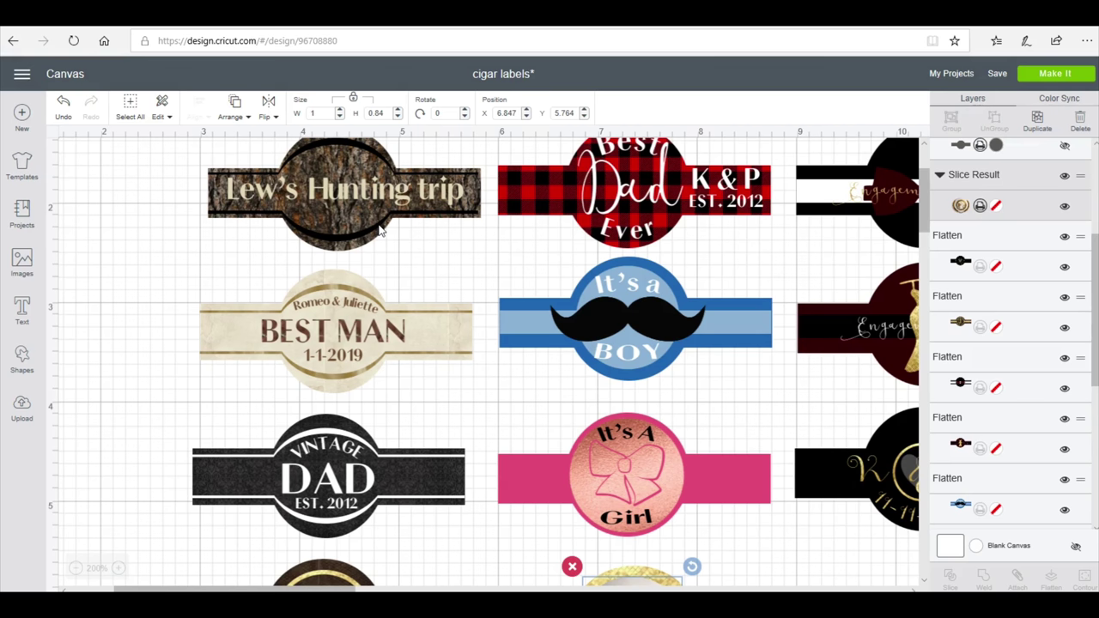
# - Check the Lew's Hunting trip label, then deselect it
pyautogui.click(257, 194)
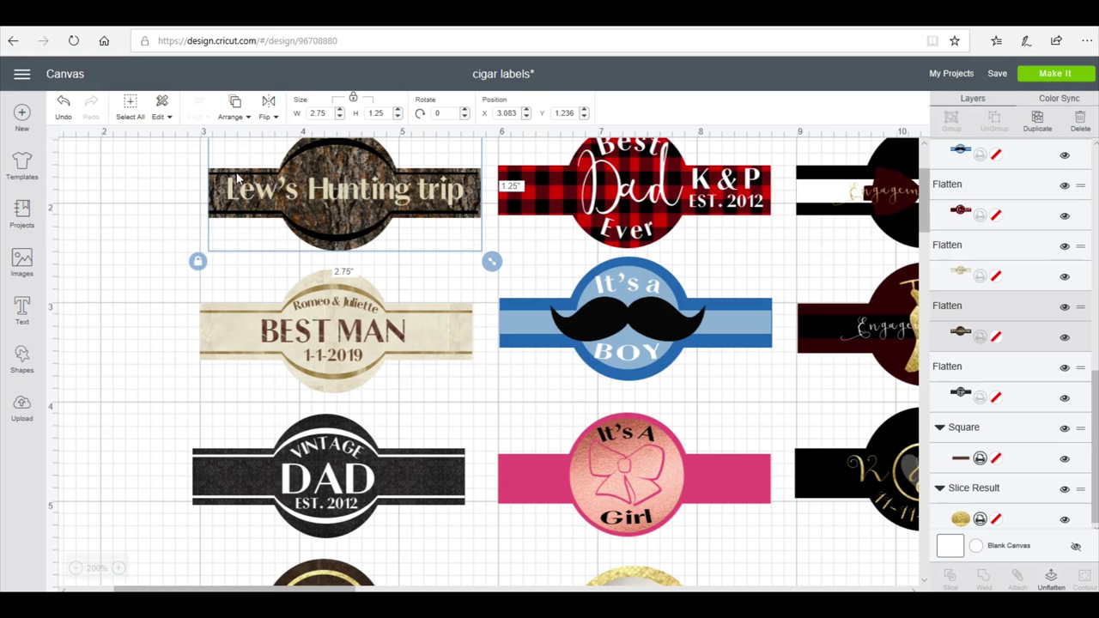
pyautogui.click(292, 258)
pyautogui.scroll(3, 318, 273)
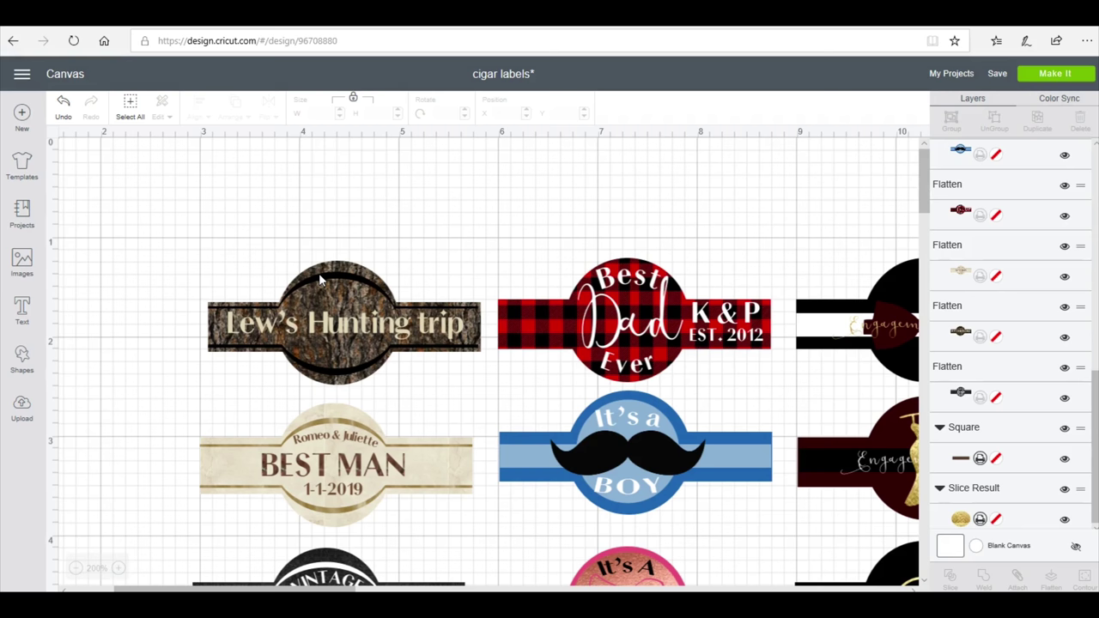
pyautogui.scroll(-6, 490, 263)
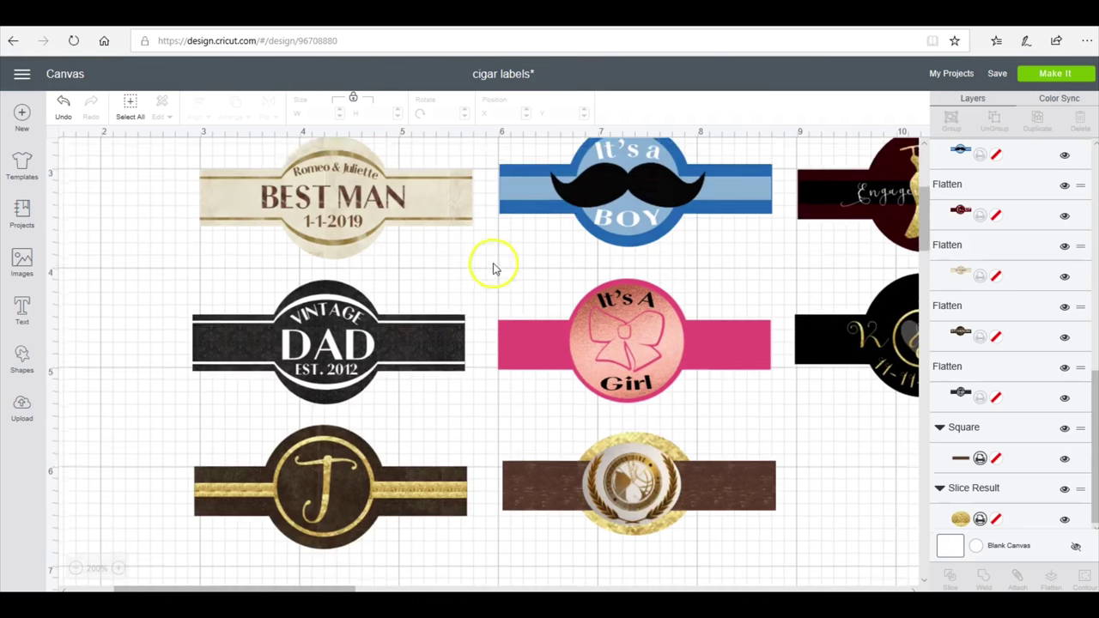
pyautogui.scroll(-1, 516, 338)
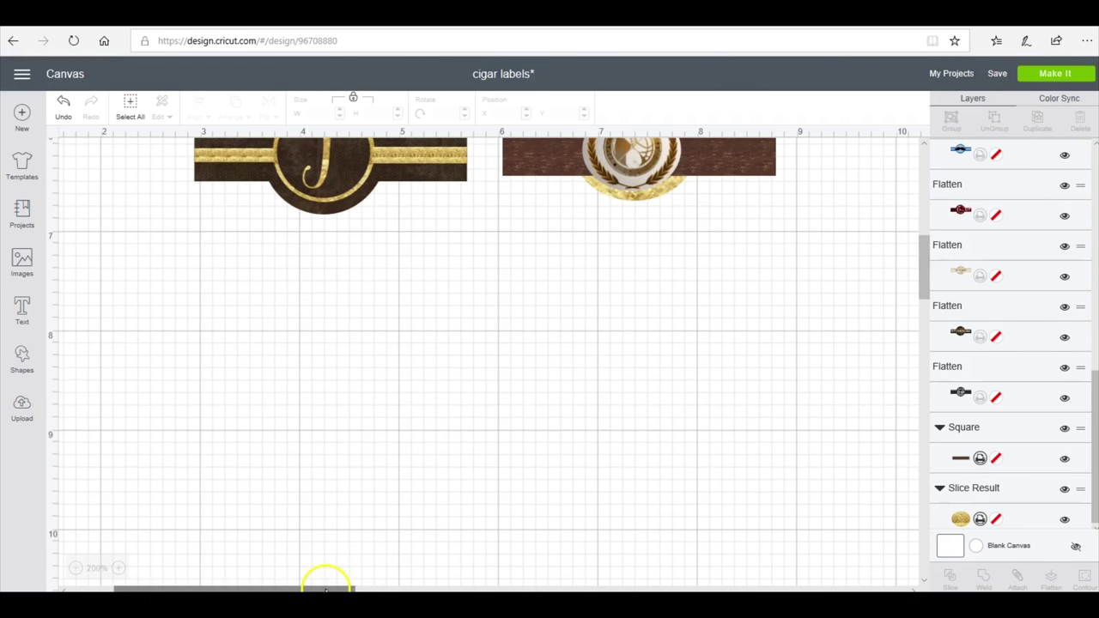
# - Bring the 3.111-inch square one layer forward
pyautogui.moveTo(334, 589)
pyautogui.mouseDown()
pyautogui.moveTo(422, 583)
pyautogui.moveTo(336, 571)
pyautogui.mouseUp()
pyautogui.scroll(4, 516, 487)
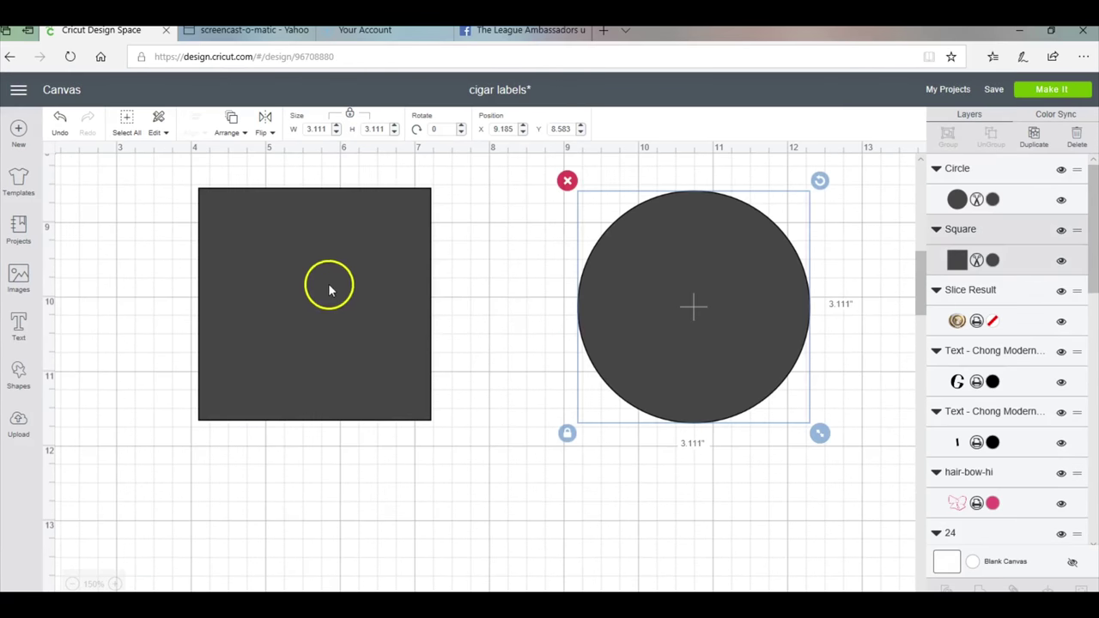
pyautogui.rightClick(322, 215)
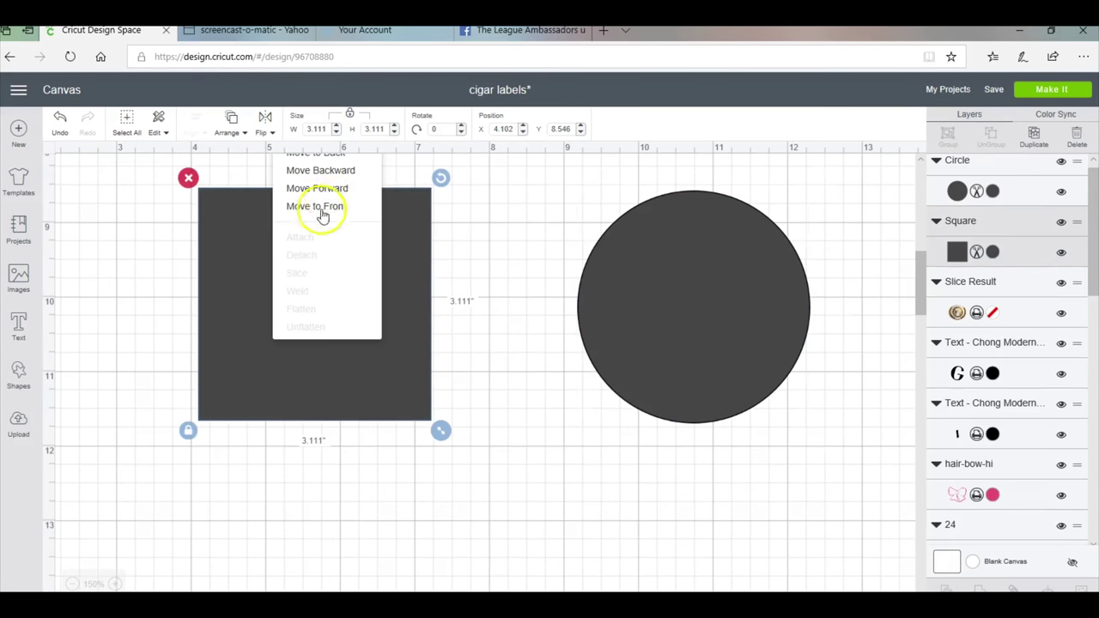
pyautogui.scroll(3, 331, 283)
pyautogui.click(348, 324)
# - Duplicate the square three times into a stepped stack of four offset squares
pyautogui.rightClick(363, 291)
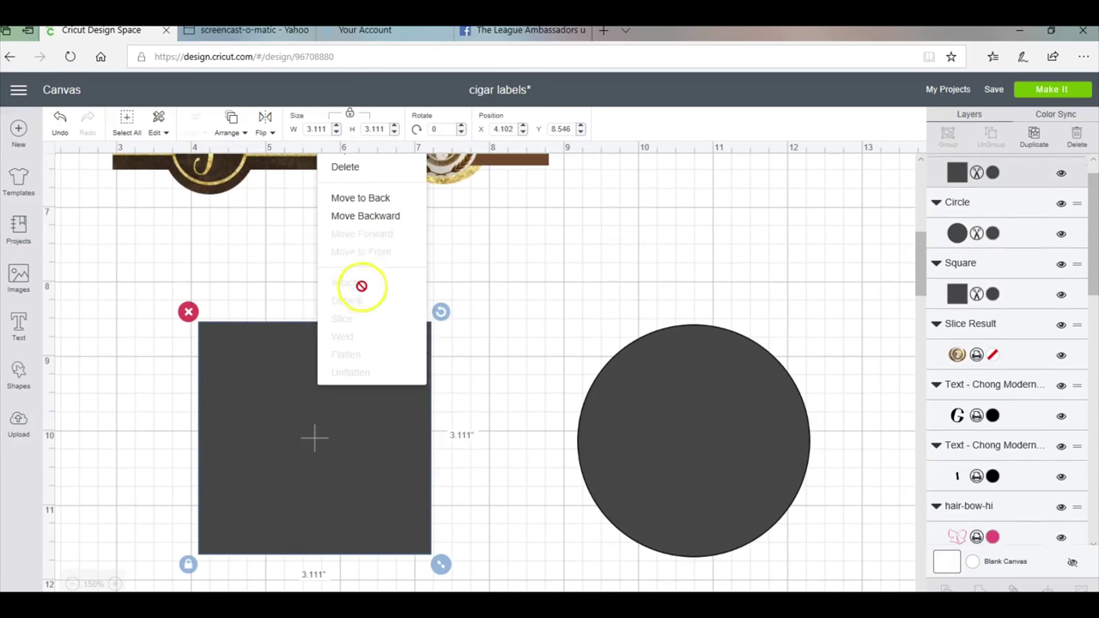
pyautogui.hotkey('ctrl', 'd')
pyautogui.scroll(3, 363, 257)
pyautogui.click(352, 351)
pyautogui.scroll(-3, 373, 481)
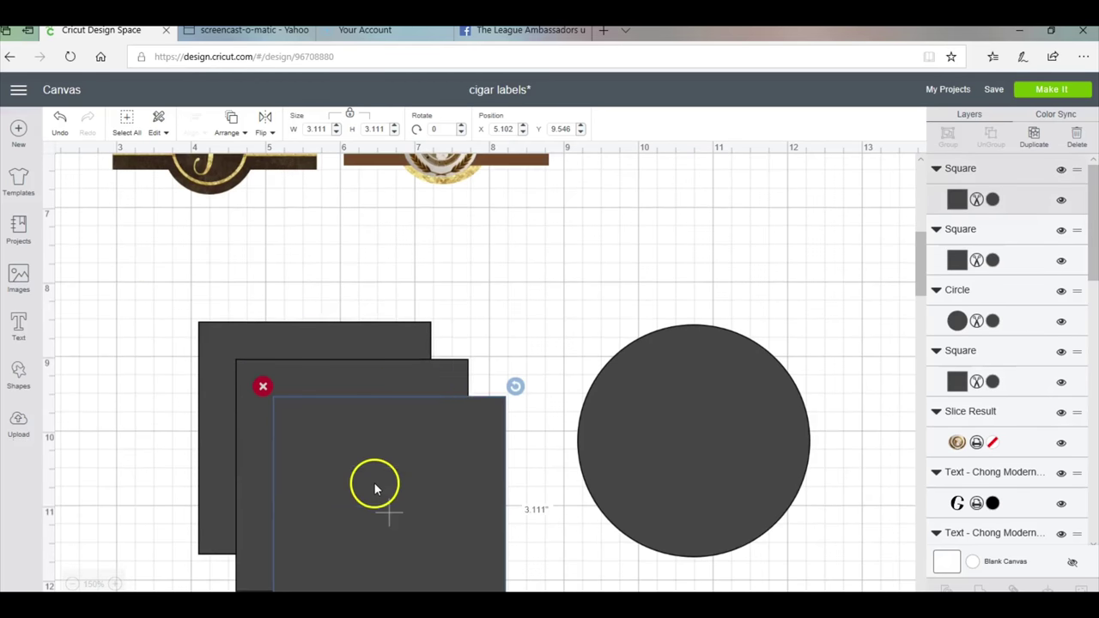
pyautogui.rightClick(393, 238)
pyautogui.click(402, 246)
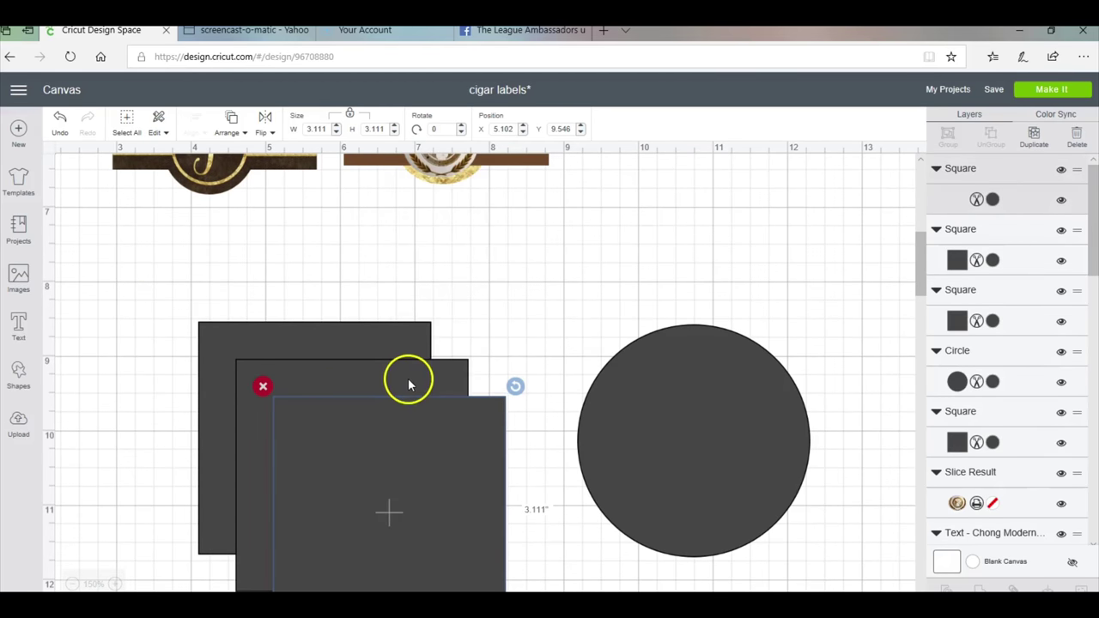
pyautogui.scroll(-3, 403, 380)
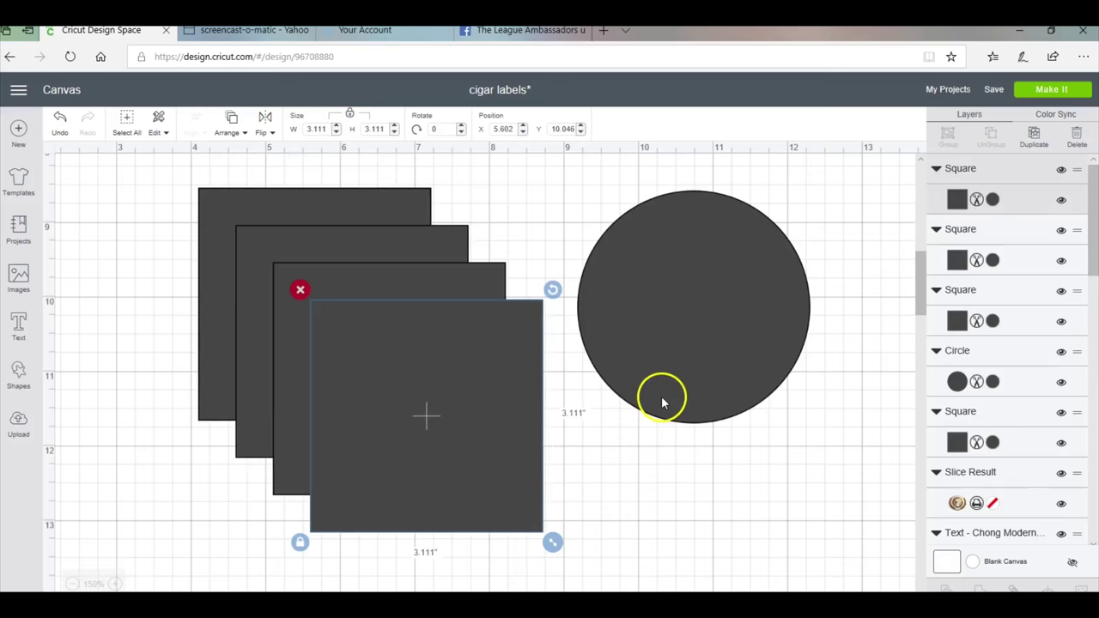
pyautogui.click(657, 348)
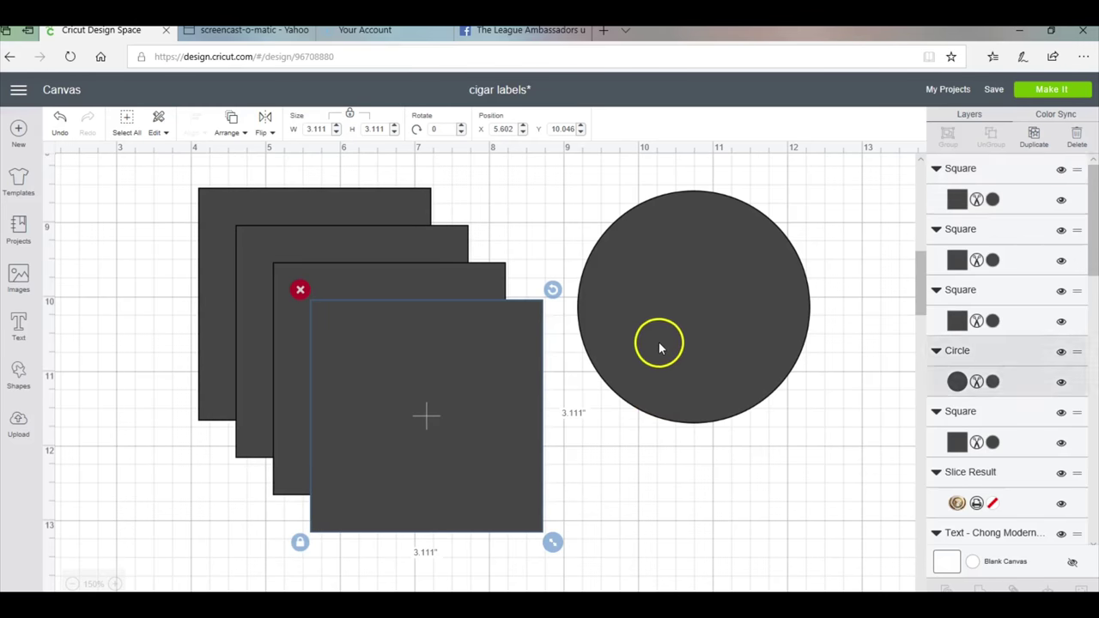
# - Resize the circle to 1.25 inches wide and shift it right and down
pyautogui.click(318, 129)
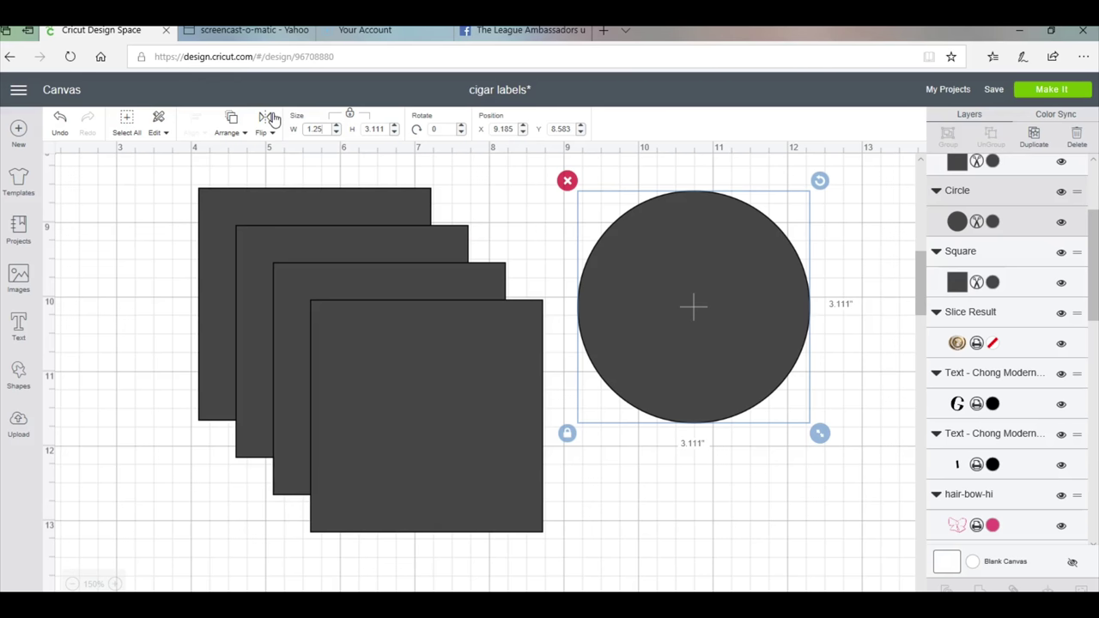
pyautogui.press('Return')
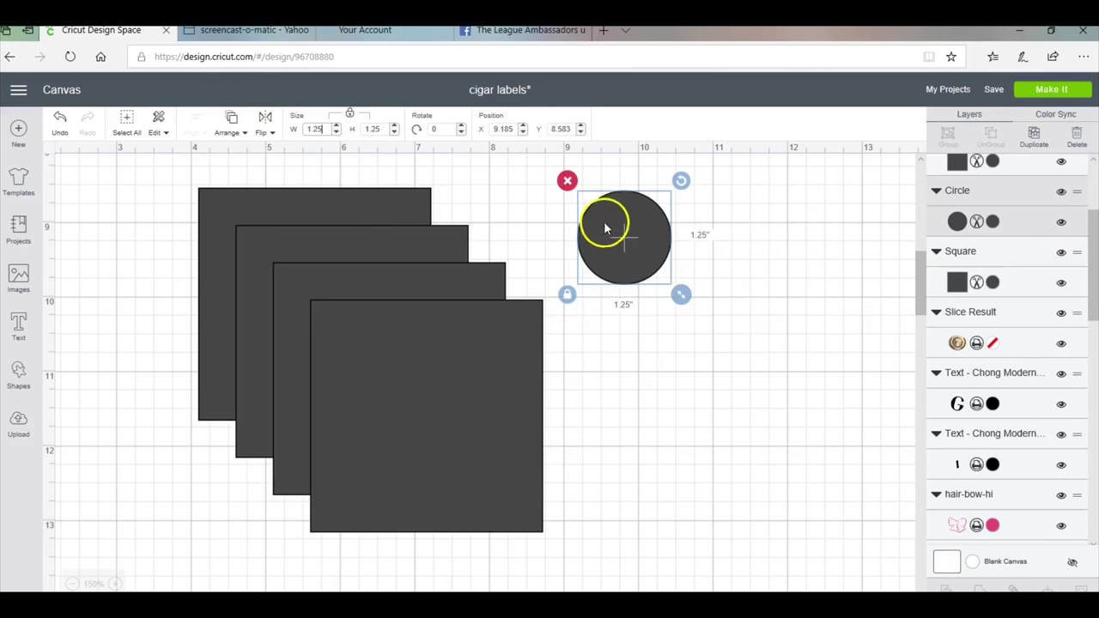
pyautogui.moveTo(605, 227); pyautogui.dragTo(696, 246)
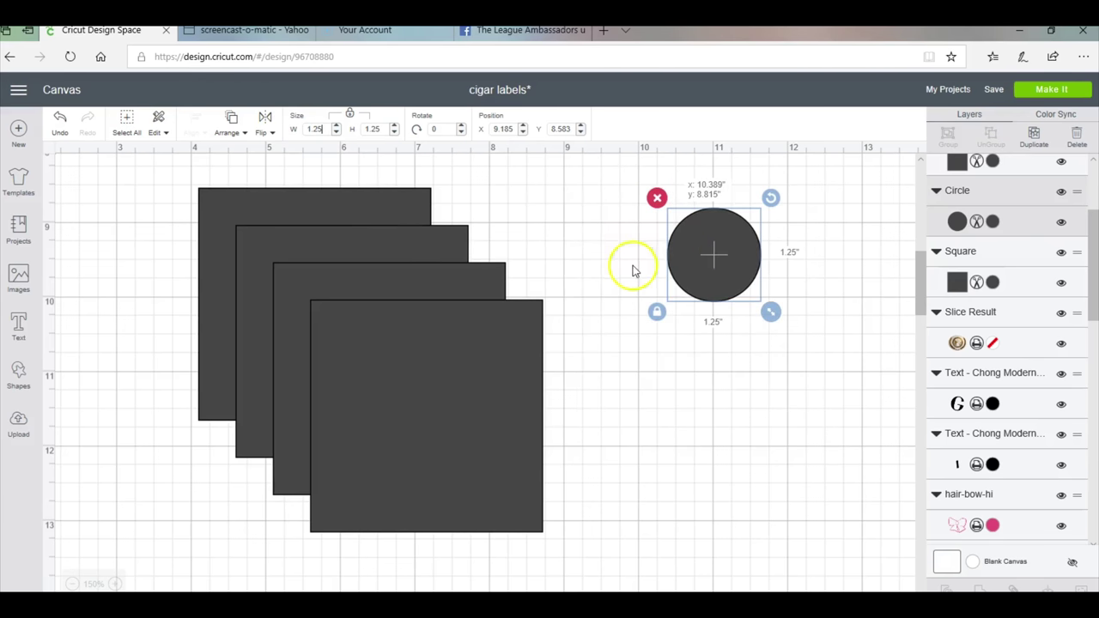
# - Unlock proportions, make the front square a 2.75 by 0.5 inch bar, and centre it across the circle
pyautogui.click(350, 115)
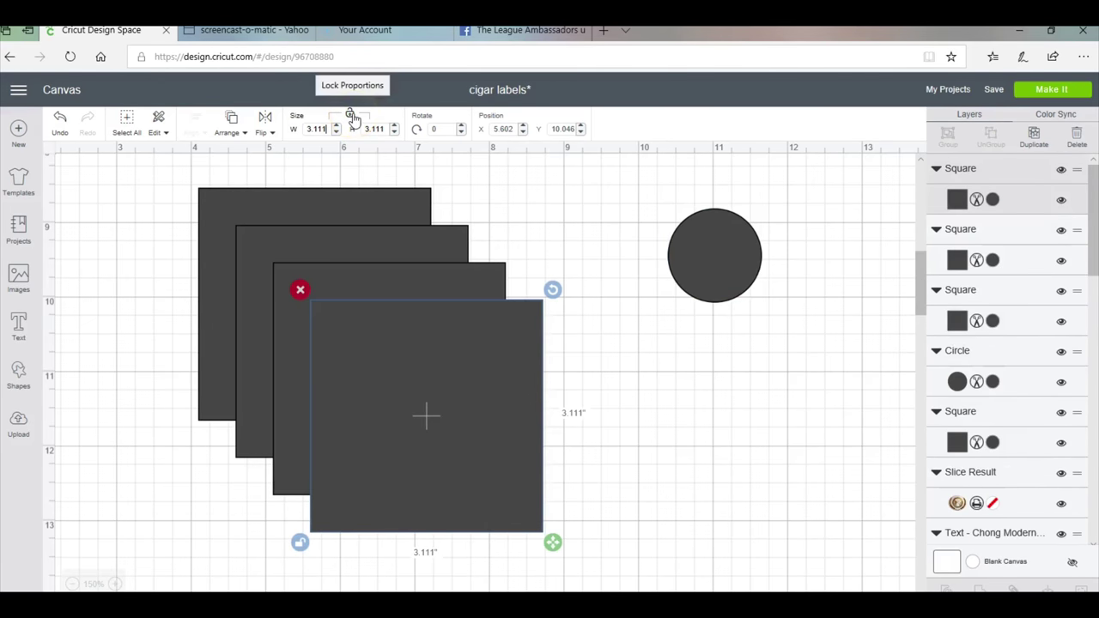
pyautogui.click(350, 115)
pyautogui.doubleClick(314, 128)
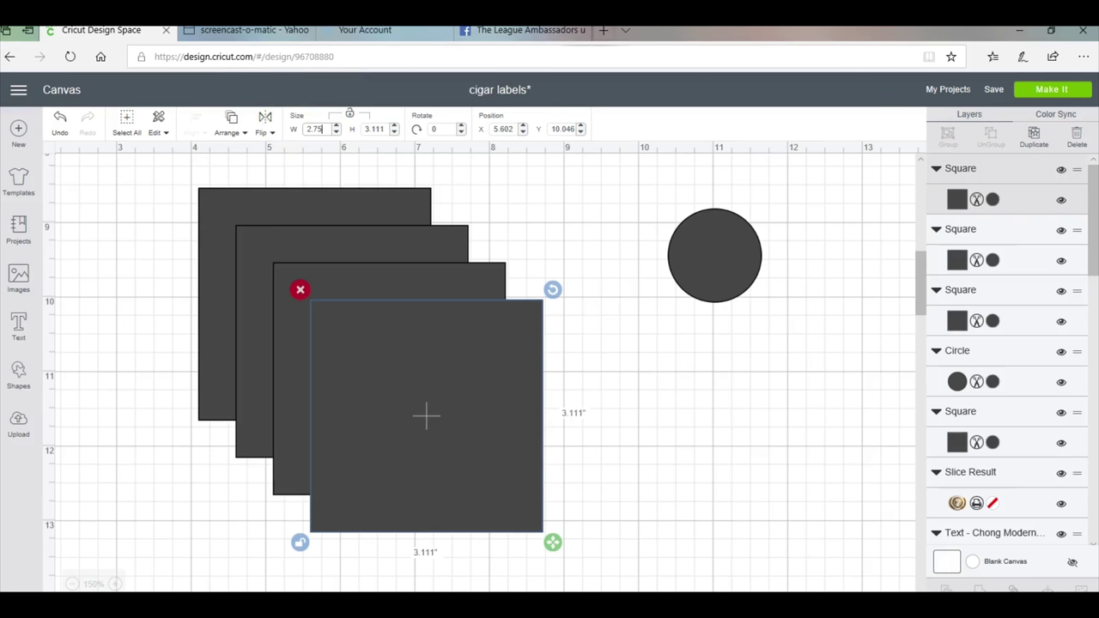
pyautogui.doubleClick(377, 129)
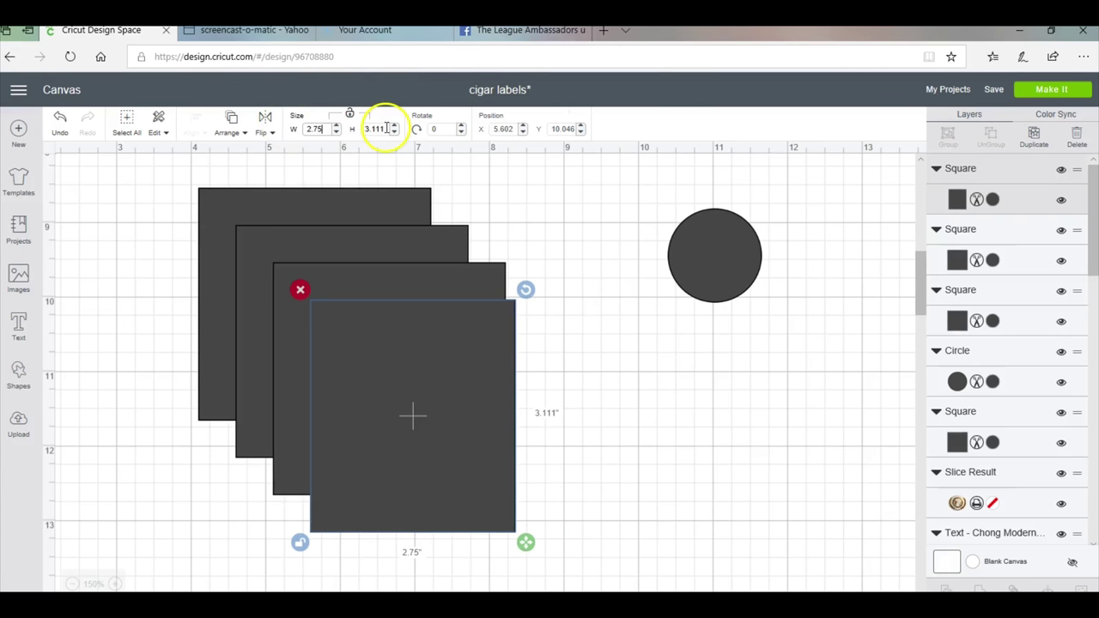
pyautogui.write('.5')
pyautogui.click(271, 117)
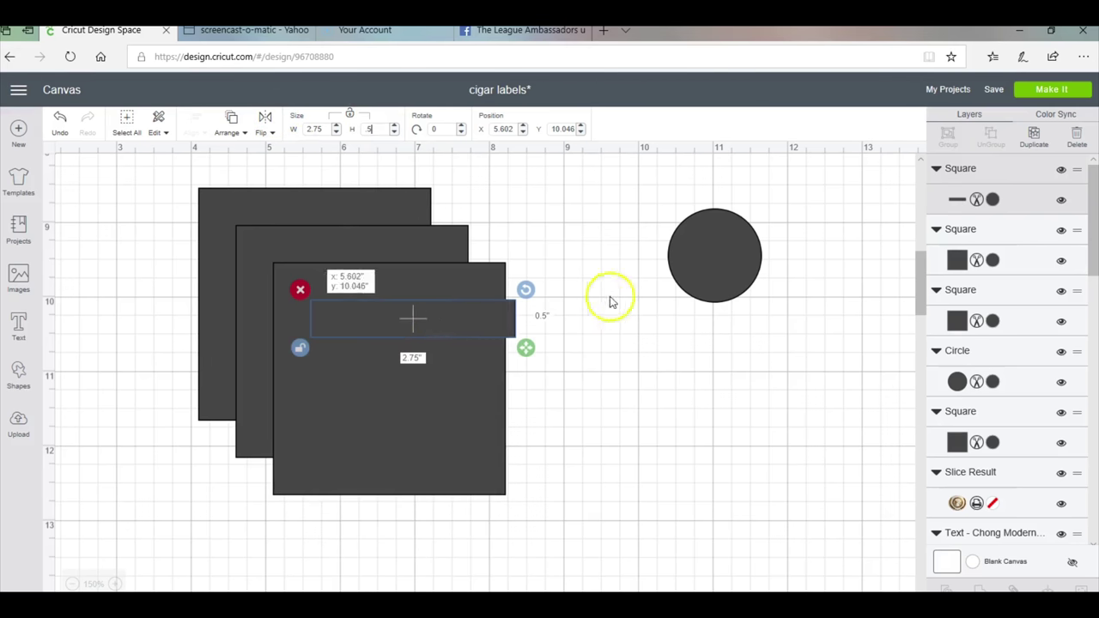
pyautogui.moveTo(443, 311); pyautogui.dragTo(744, 245)
# - Weld the bar and circle, move the band up by the labels, and pull one square free
pyautogui.keyDown('shift'); pyautogui.click(713, 292); pyautogui.keyUp('shift')
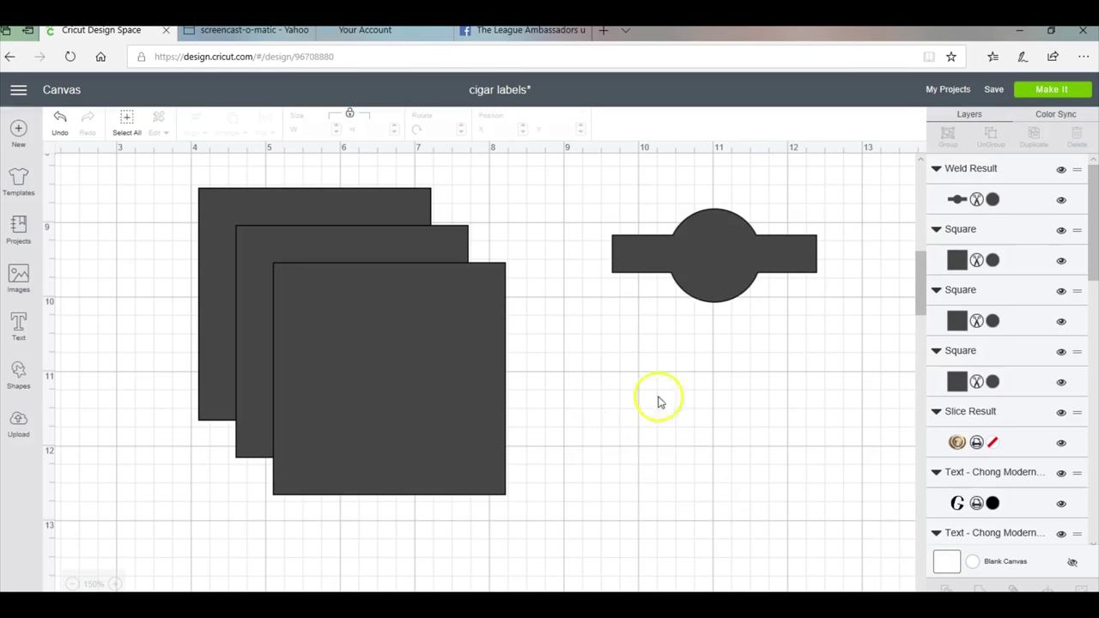
pyautogui.scroll(5, 678, 326)
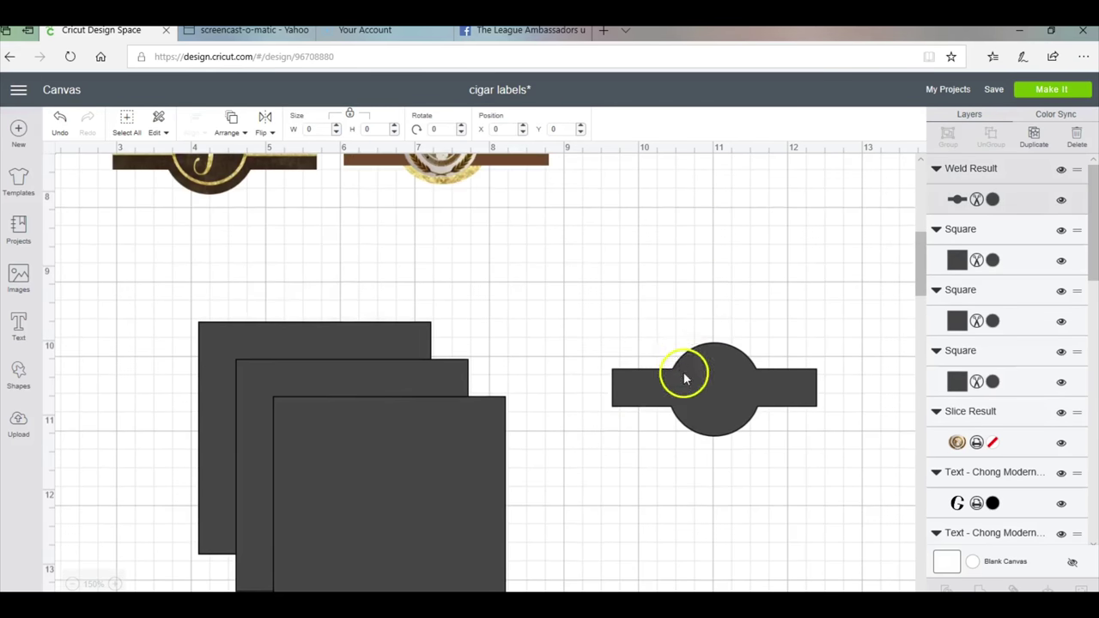
pyautogui.click(704, 395)
pyautogui.moveTo(757, 517); pyautogui.dragTo(719, 292)
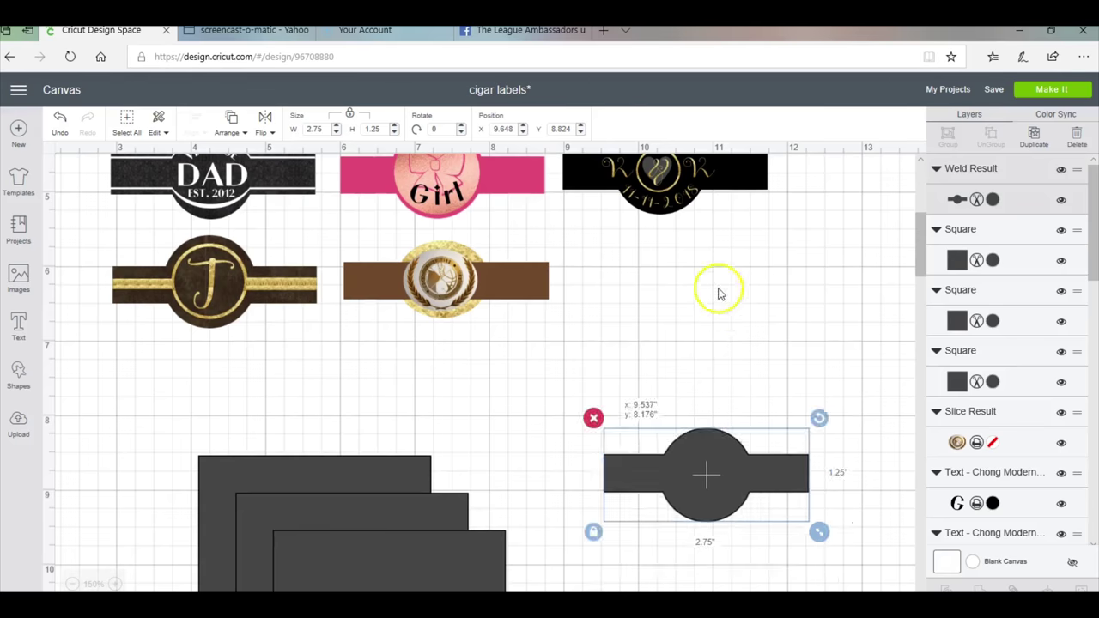
pyautogui.scroll(-5, 368, 417)
pyautogui.moveTo(464, 415); pyautogui.dragTo(692, 412)
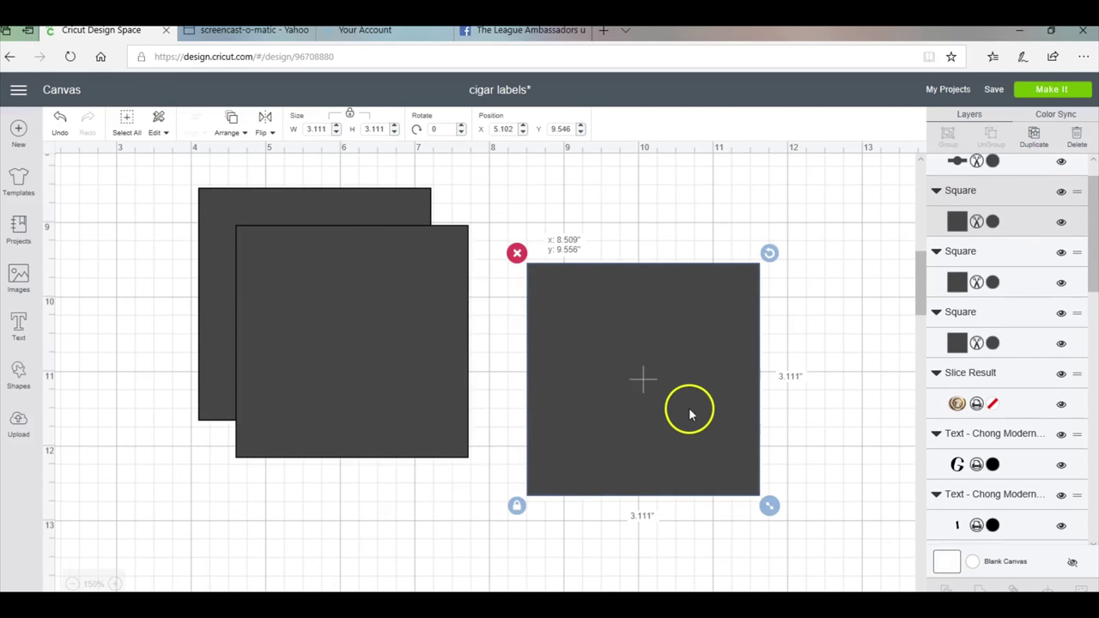
# - Unlock proportions and make a square a 2.75 by 0.5 inch bar
pyautogui.click(352, 115)
pyautogui.click(314, 129)
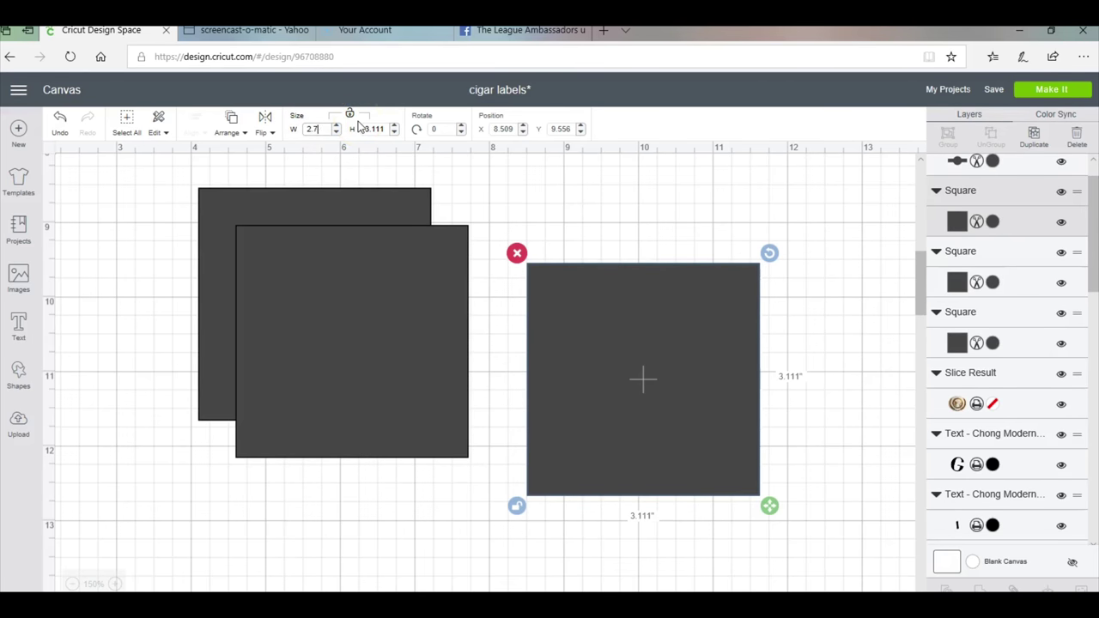
pyautogui.press('Return')
pyautogui.click(374, 129)
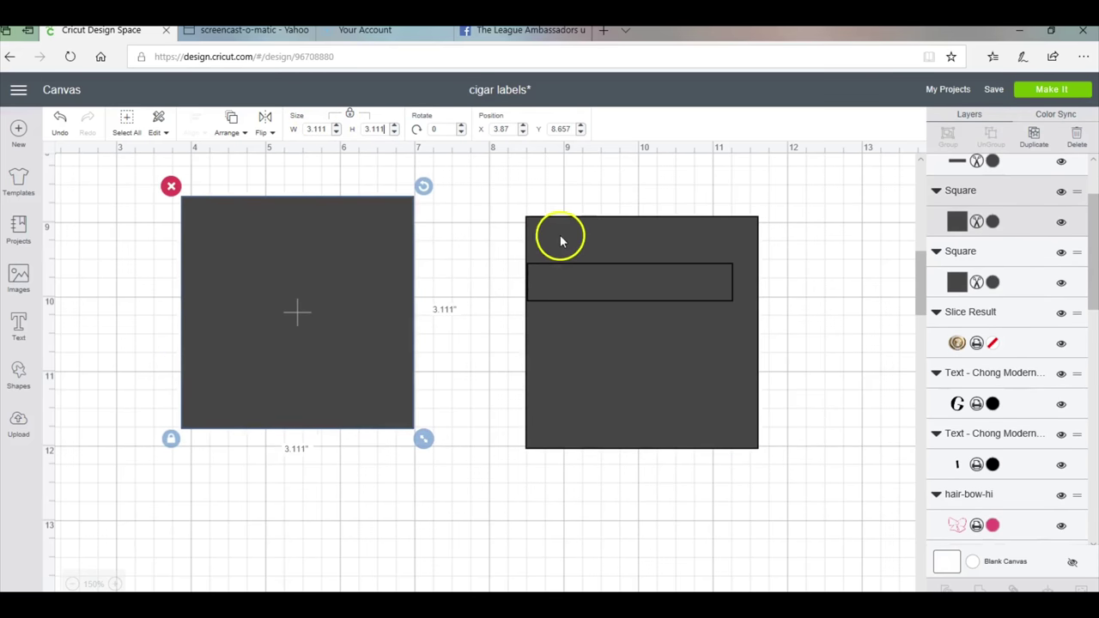
# - Move a large square over the bar and shrink it to a 1.25 by 1 inch block
pyautogui.moveTo(561, 242); pyautogui.dragTo(595, 270)
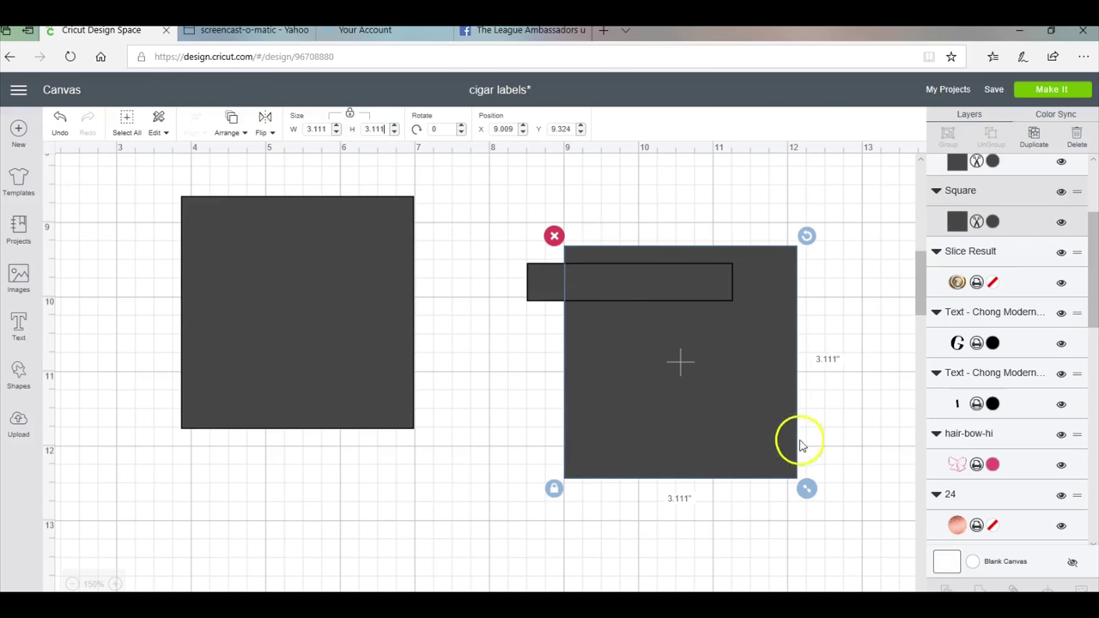
pyautogui.moveTo(807, 486); pyautogui.dragTo(678, 487)
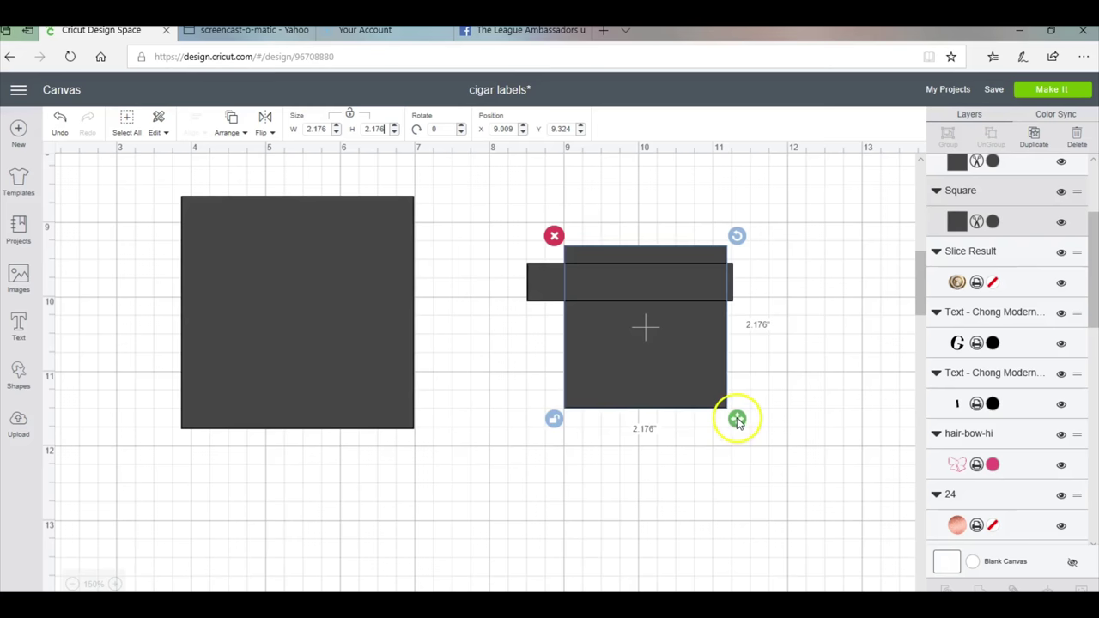
pyautogui.moveTo(737, 419); pyautogui.dragTo(667, 351)
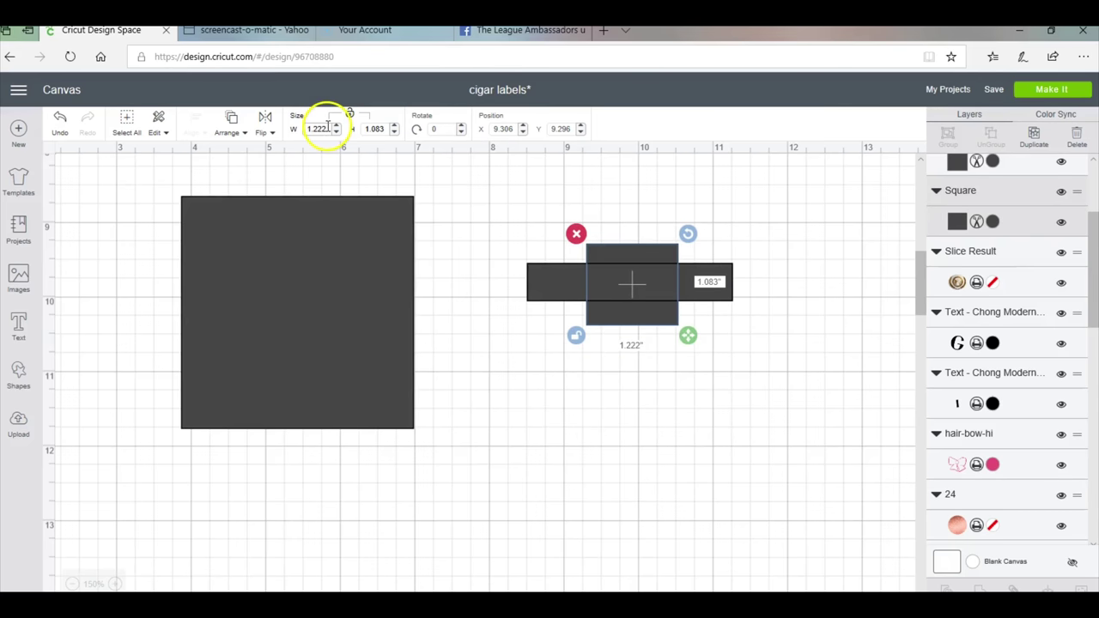
pyautogui.doubleClick(328, 127)
pyautogui.write('1.25')
pyautogui.press('Return')
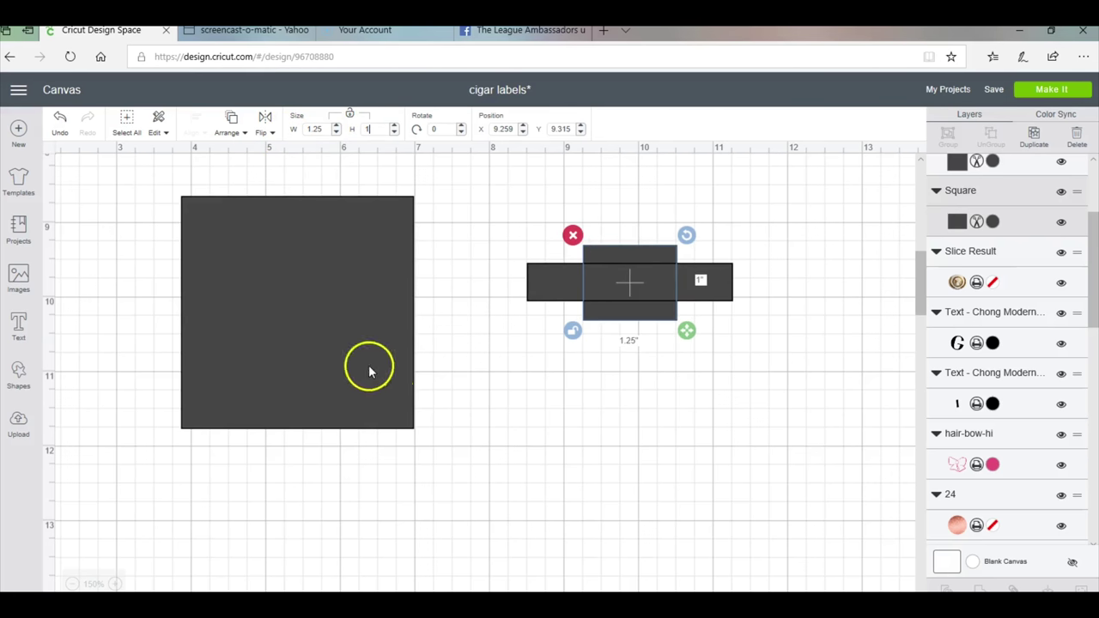
# - Resize a third square to 1.15 inches and stretch it to 1.567 by 0.835 atop the cross
pyautogui.click(411, 422)
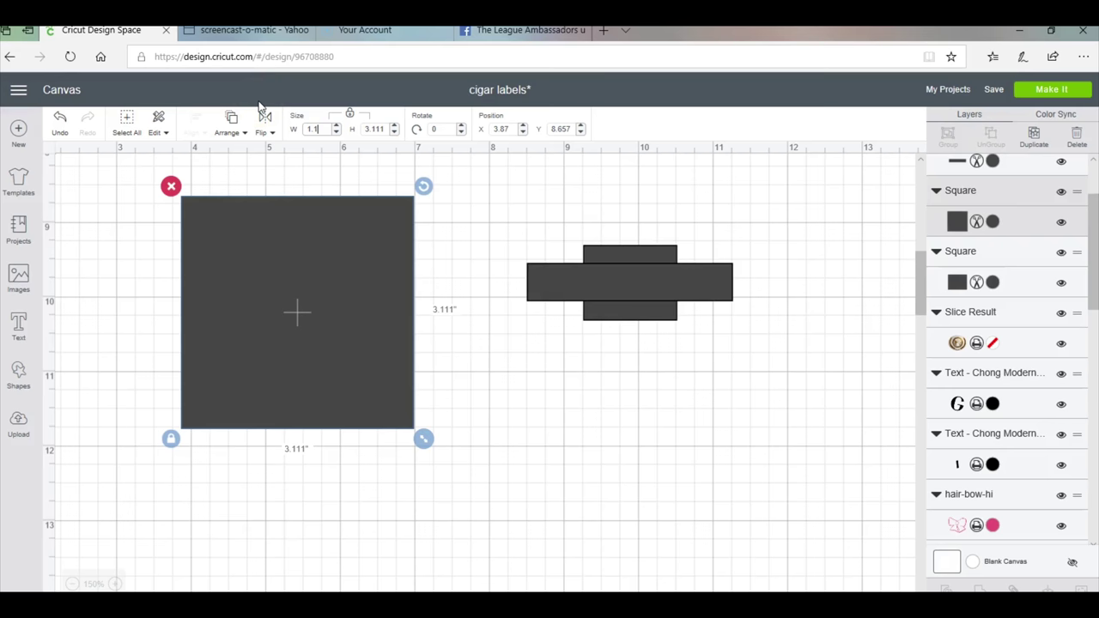
pyautogui.click(207, 327)
pyautogui.click(214, 246)
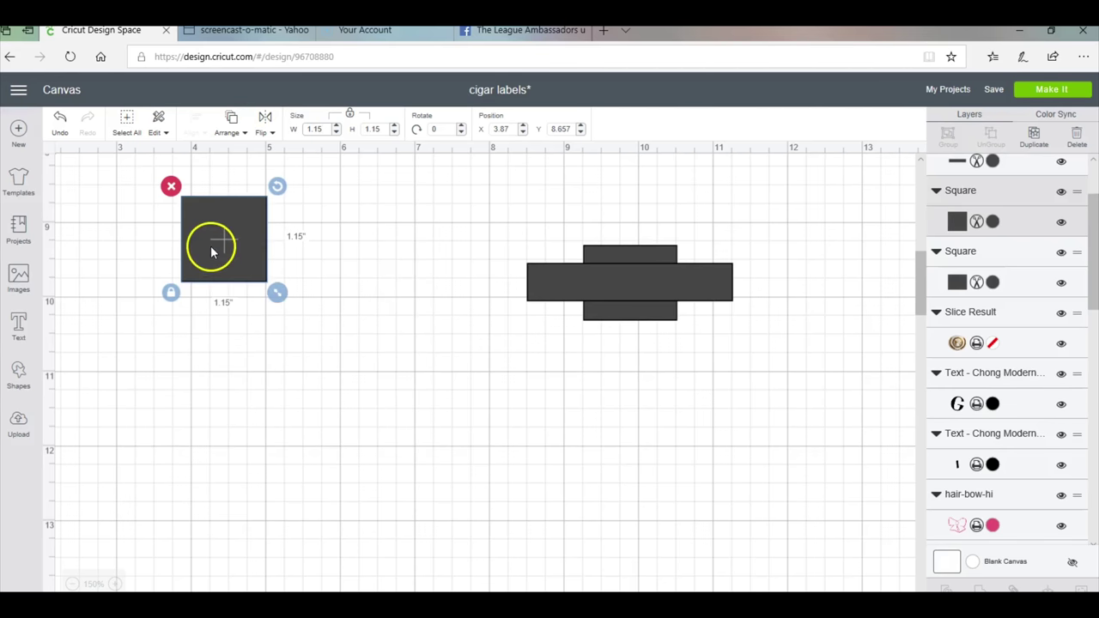
pyautogui.moveTo(214, 246); pyautogui.dragTo(601, 308)
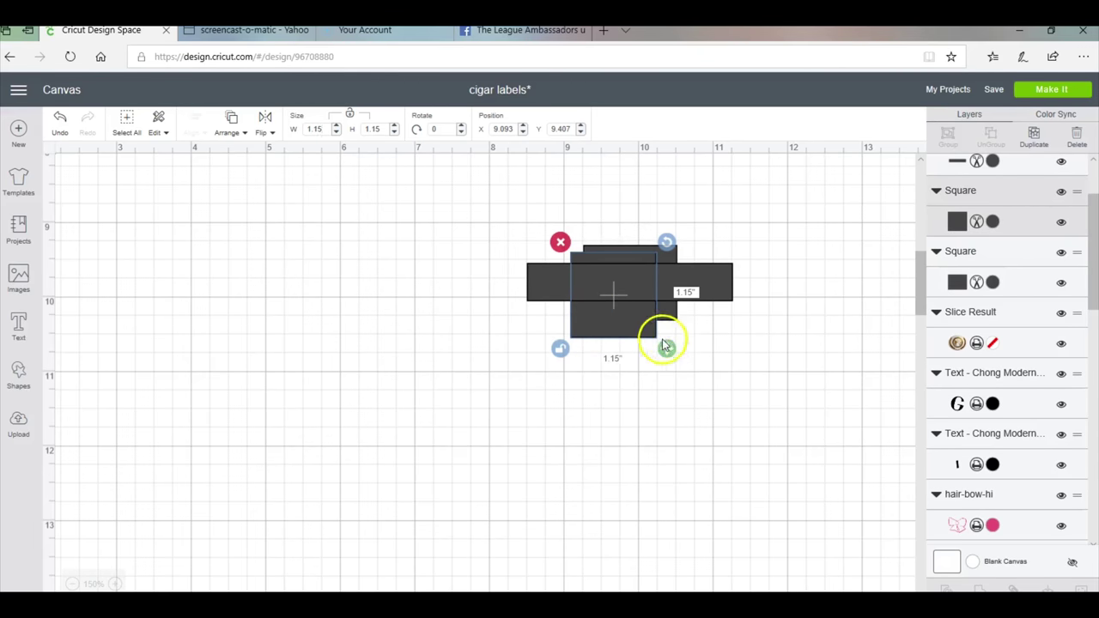
pyautogui.moveTo(674, 344); pyautogui.dragTo(702, 329)
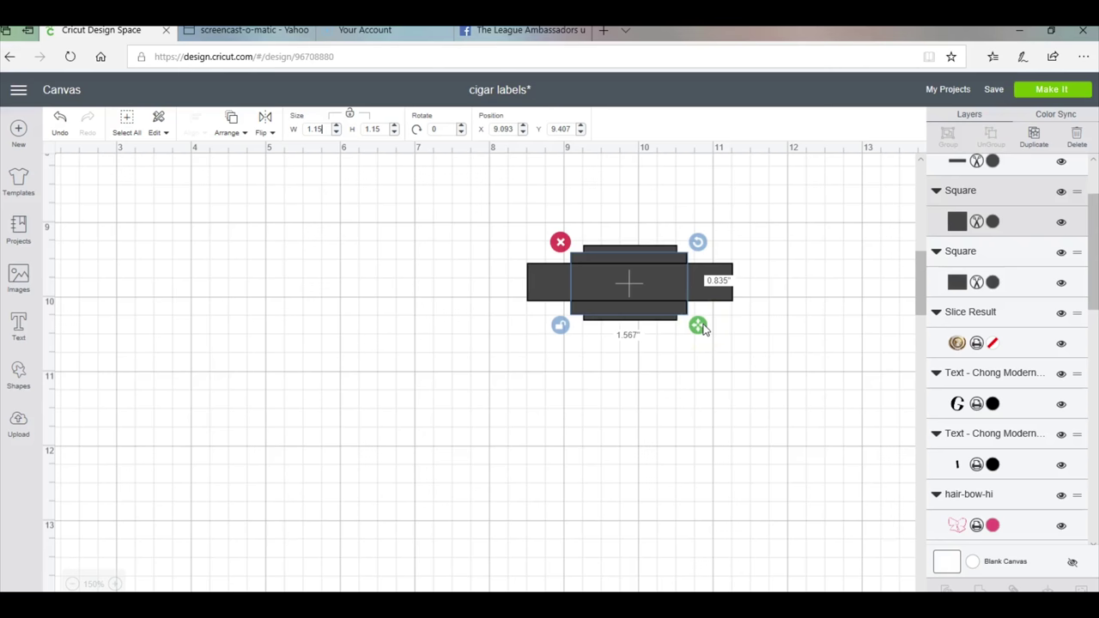
pyautogui.click(686, 381)
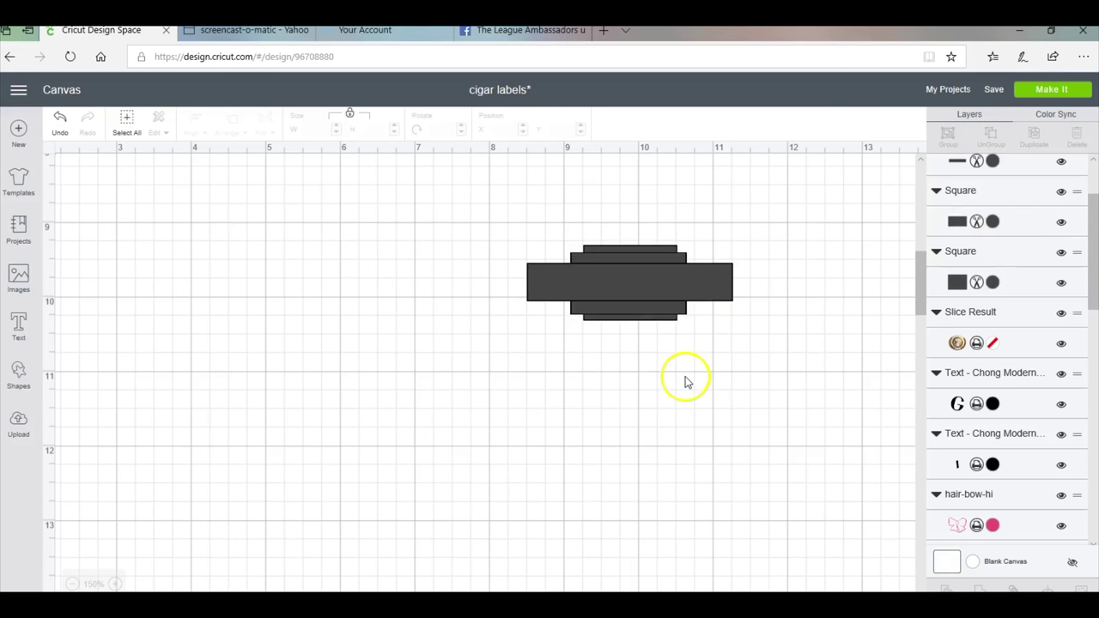
# - Select the three stepped rectangles as one welded shape and move it under the round band label
pyautogui.click(679, 311)
pyautogui.click(645, 400)
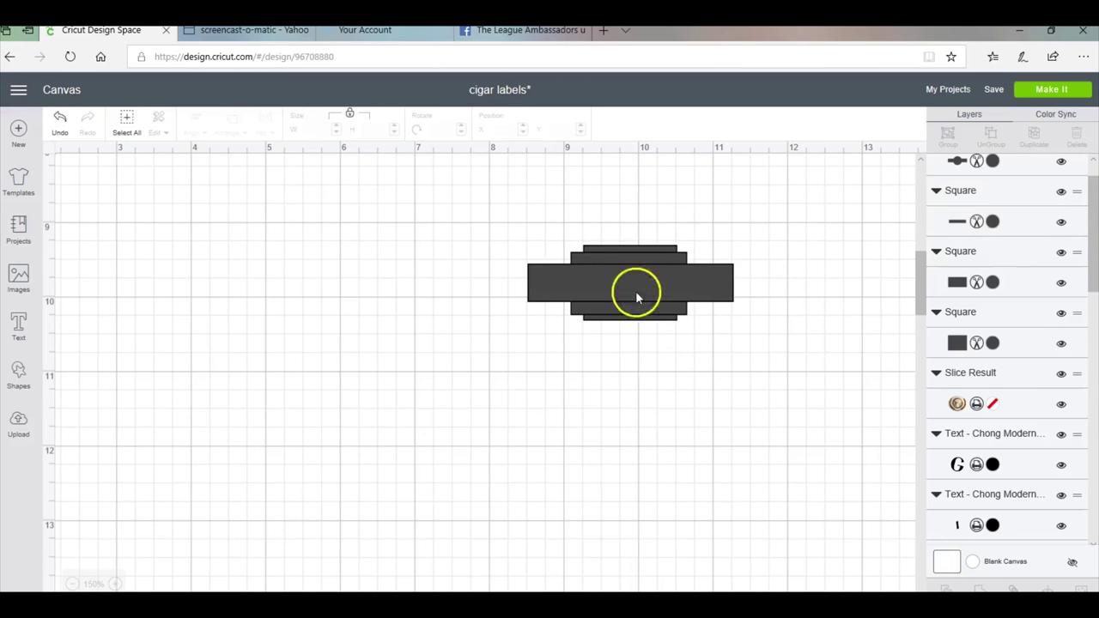
pyautogui.moveTo(646, 397); pyautogui.dragTo(627, 209)
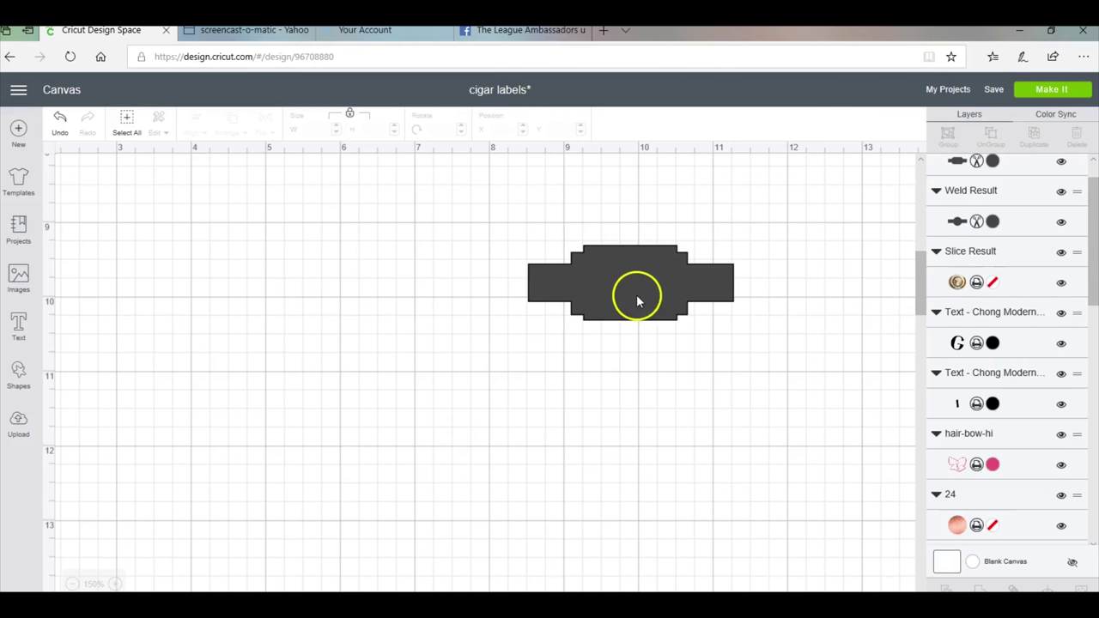
pyautogui.click(637, 301)
pyautogui.scroll(-1, 628, 258)
pyautogui.scroll(3, 627, 344)
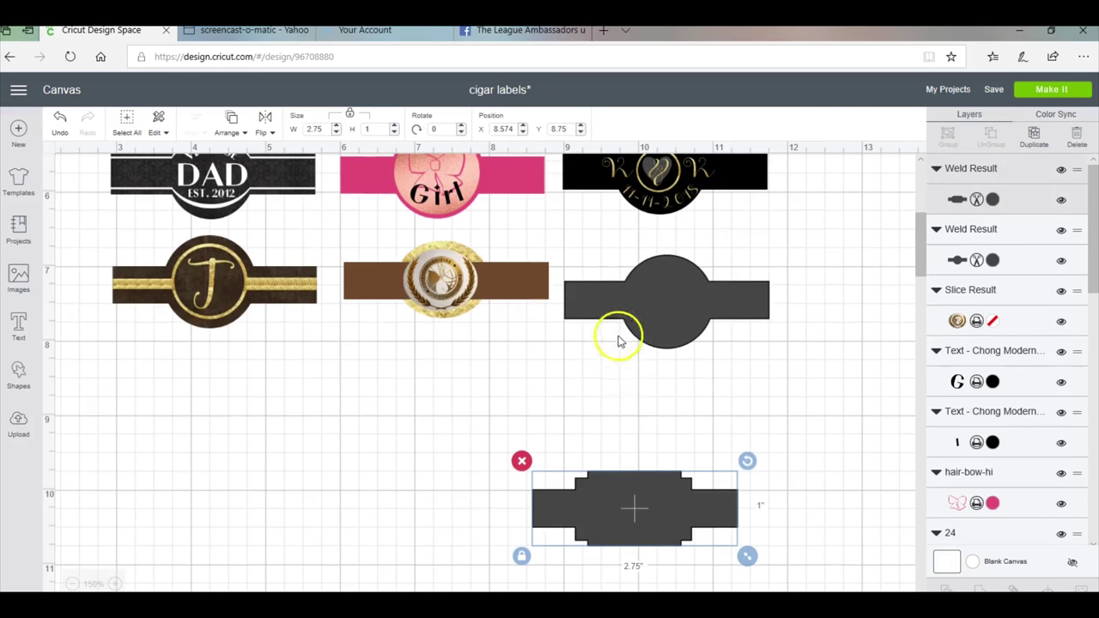
pyautogui.moveTo(679, 468); pyautogui.dragTo(709, 367)
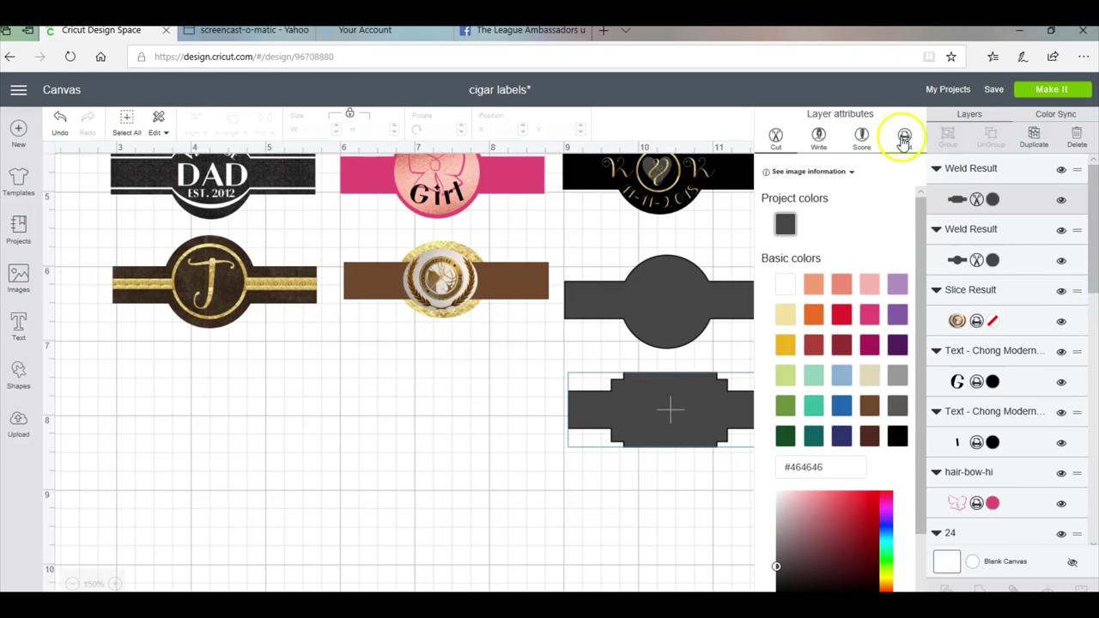
# - Set the stepped shape to Print and fill it with the gold woven pattern
pyautogui.click(904, 138)
pyautogui.click(888, 162)
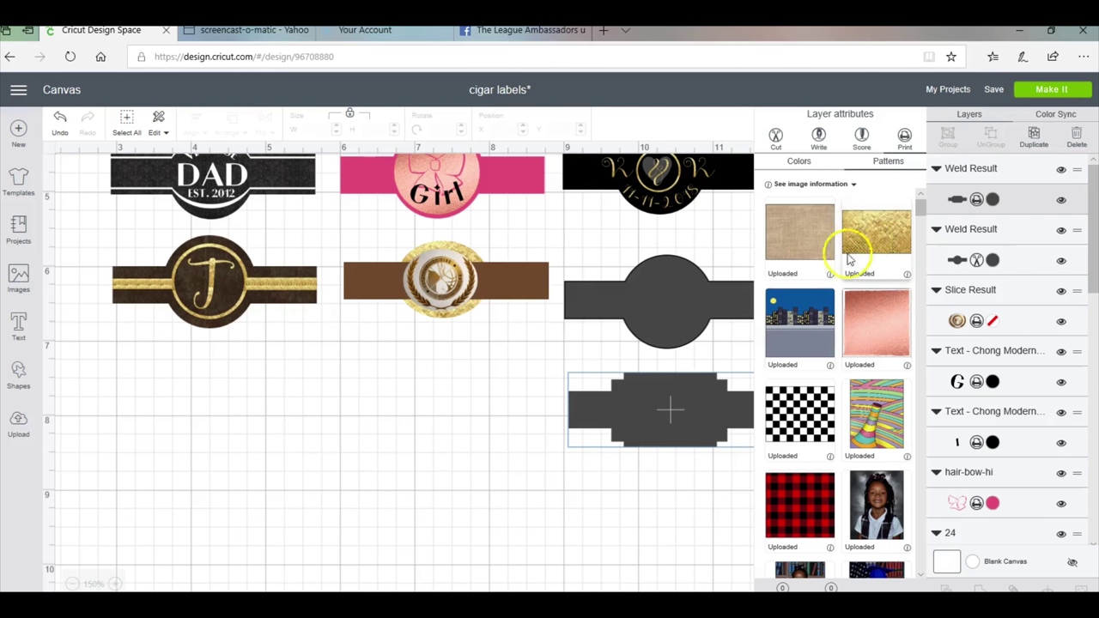
pyautogui.click(865, 239)
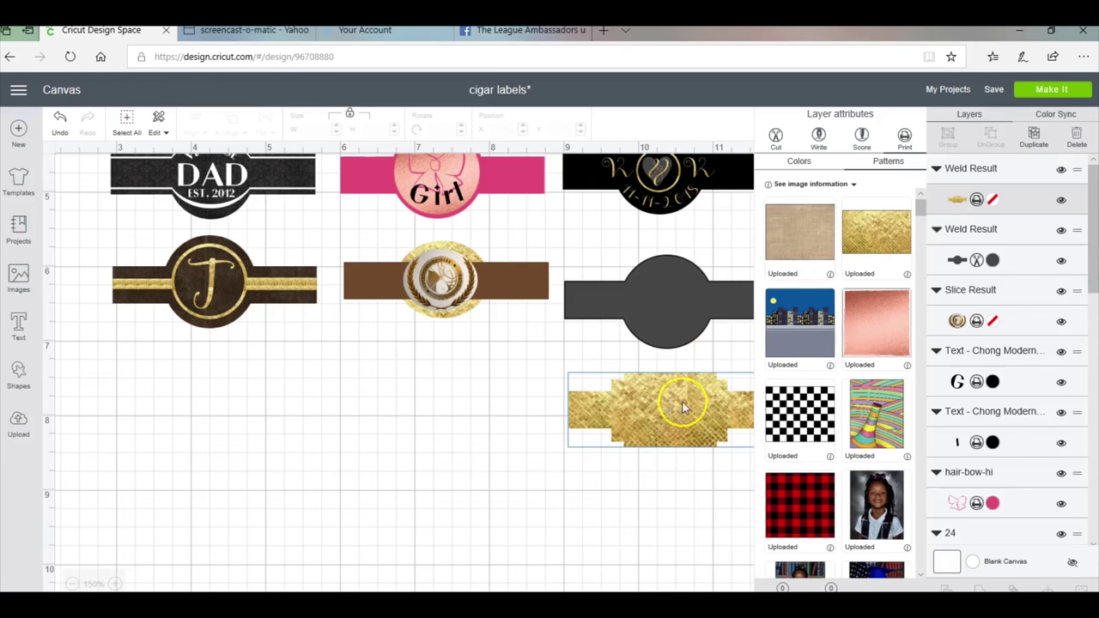
pyautogui.click(685, 332)
# - Select the grey circle-and-band shape and browse the print patterns for it
pyautogui.click(680, 320)
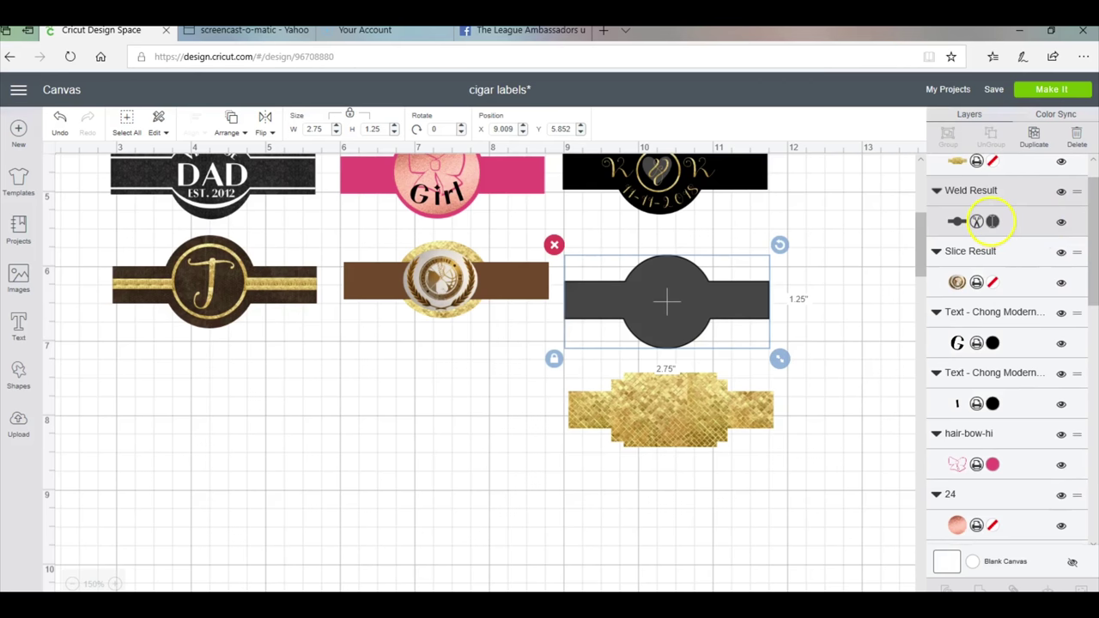
pyautogui.click(992, 222)
pyautogui.click(889, 162)
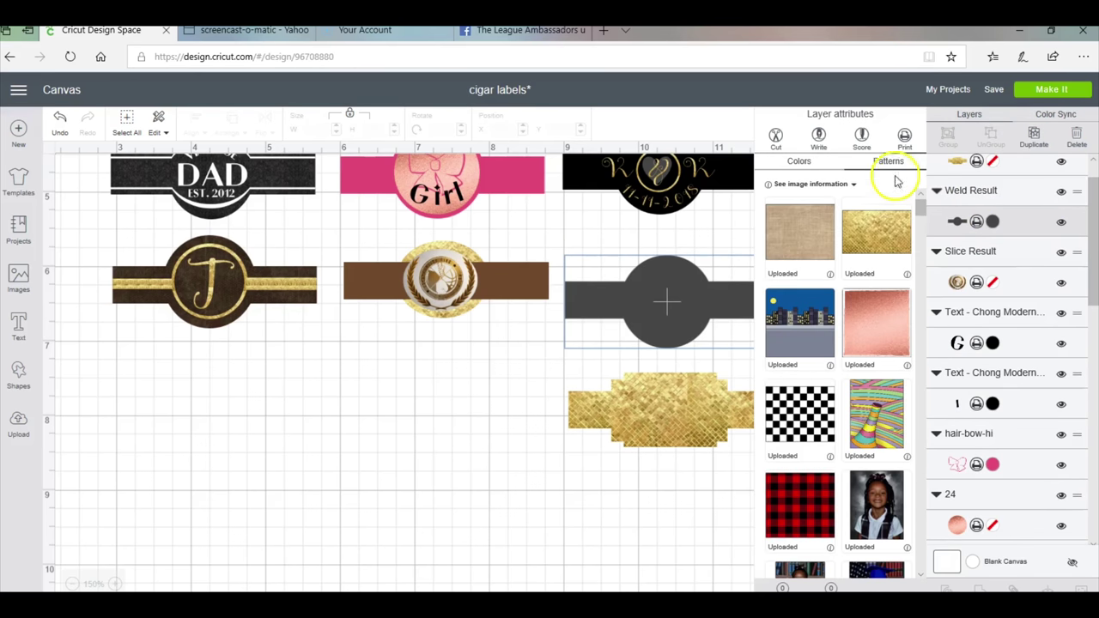
pyautogui.scroll(-10, 876, 294)
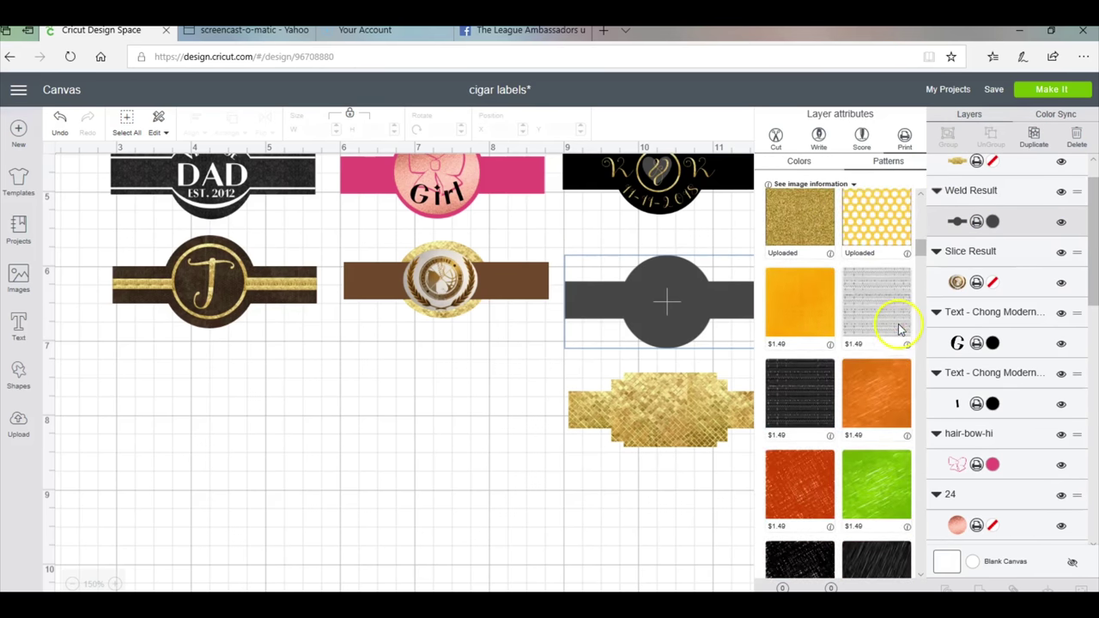
pyautogui.scroll(-10, 901, 329)
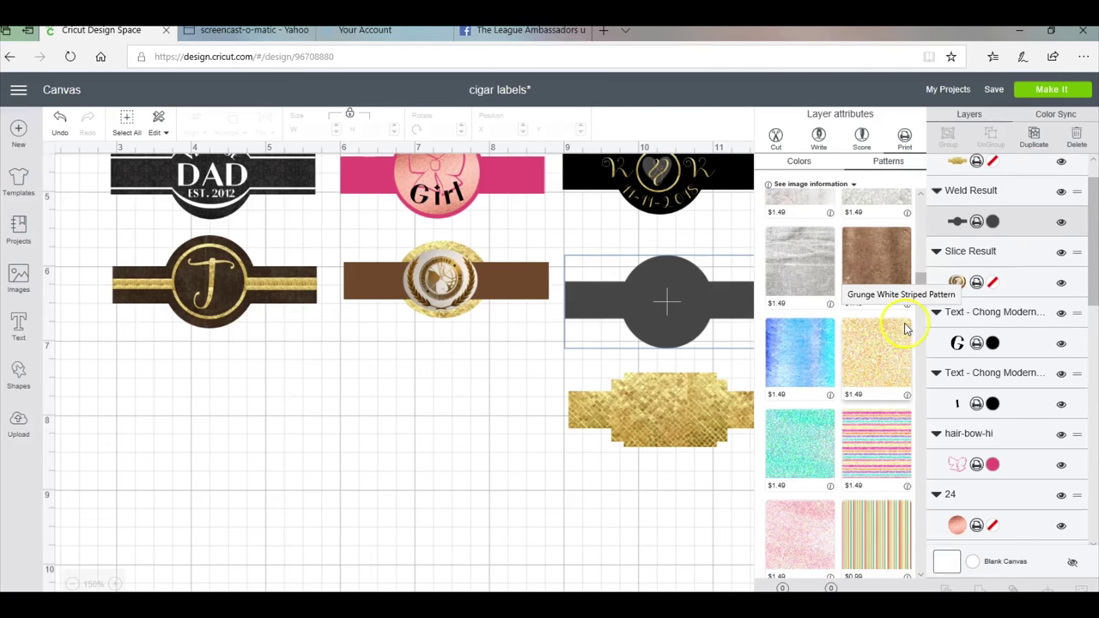
pyautogui.scroll(-3, 912, 331)
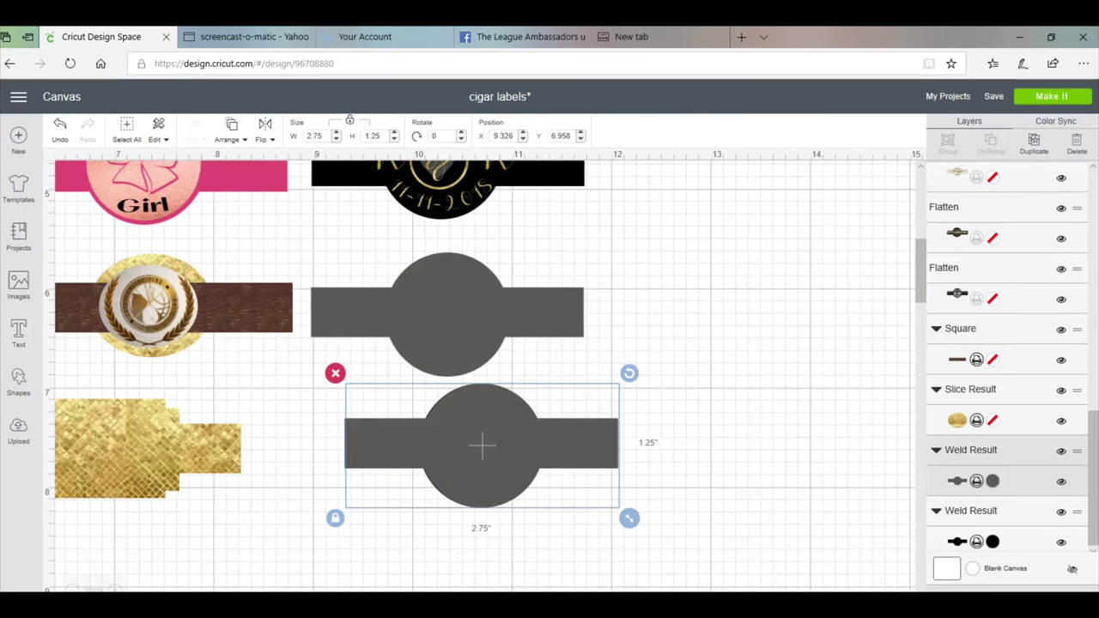
pyautogui.hscroll(-6, 277, 455)
pyautogui.scroll(4, 277, 455)
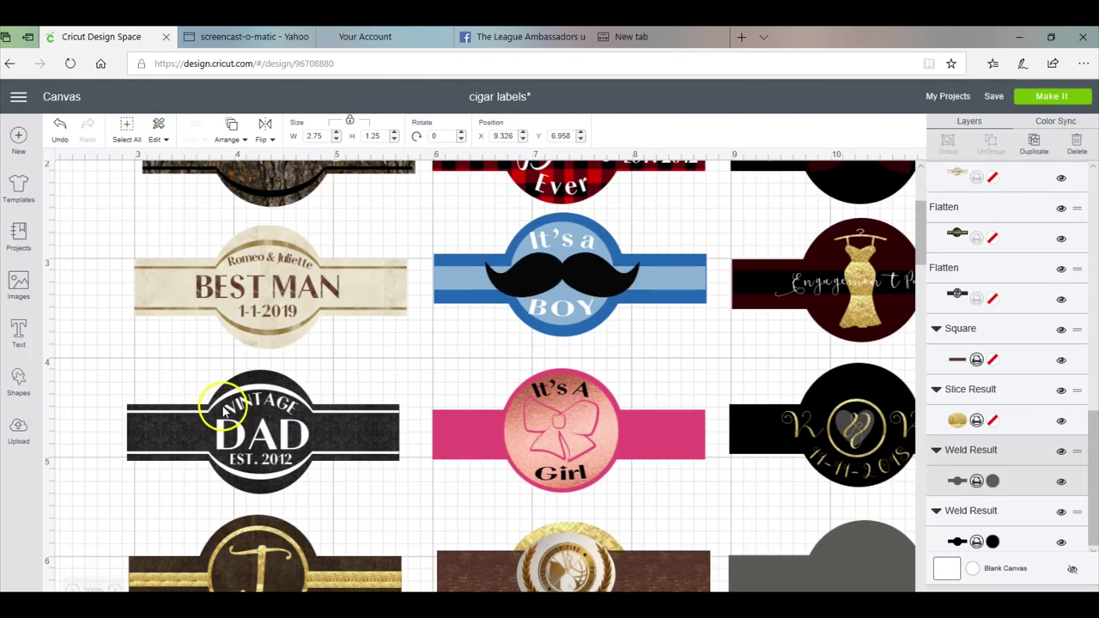
pyautogui.hscroll(6, 461, 491)
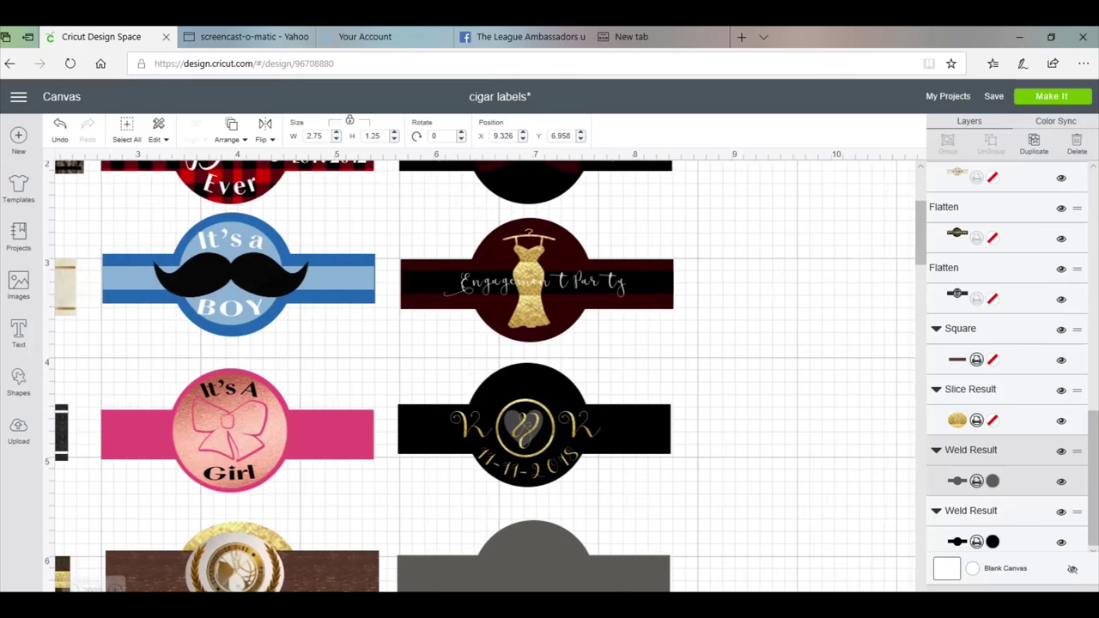
pyautogui.scroll(-4, 462, 490)
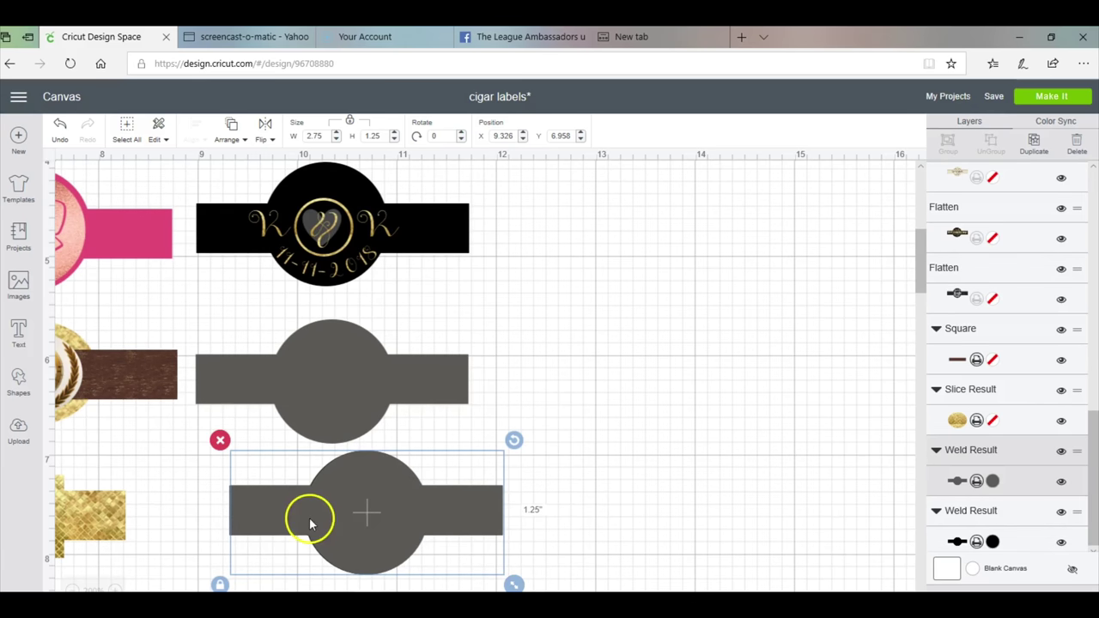
# - Shrink the grey label slightly to 2.736 inches wide, centred inside the black copy
pyautogui.press('Down')
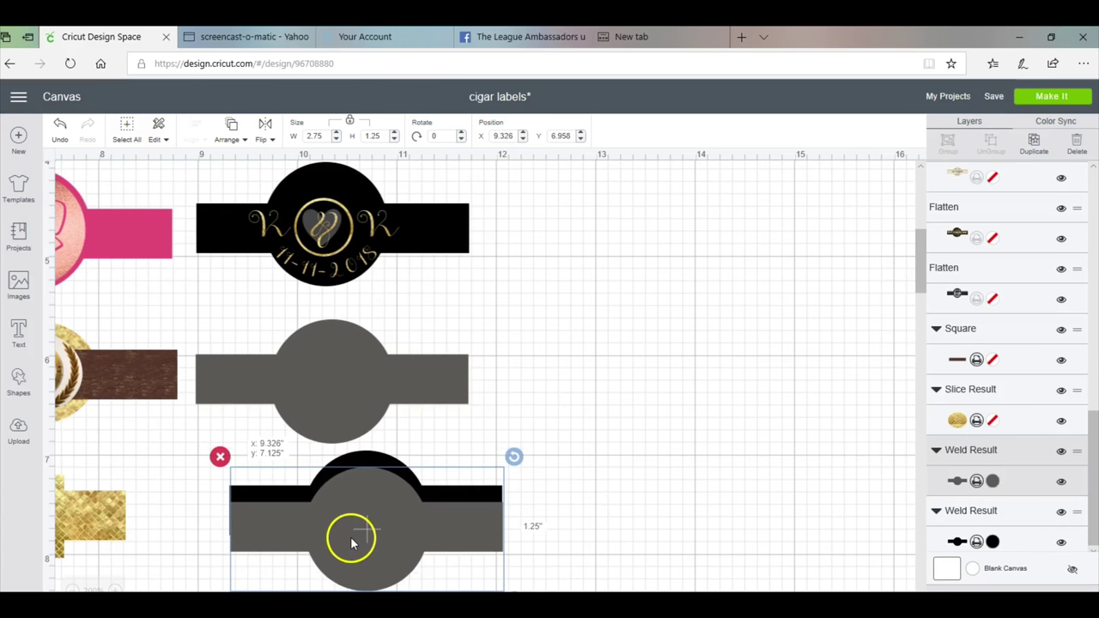
pyautogui.moveTo(352, 537); pyautogui.dragTo(352, 532)
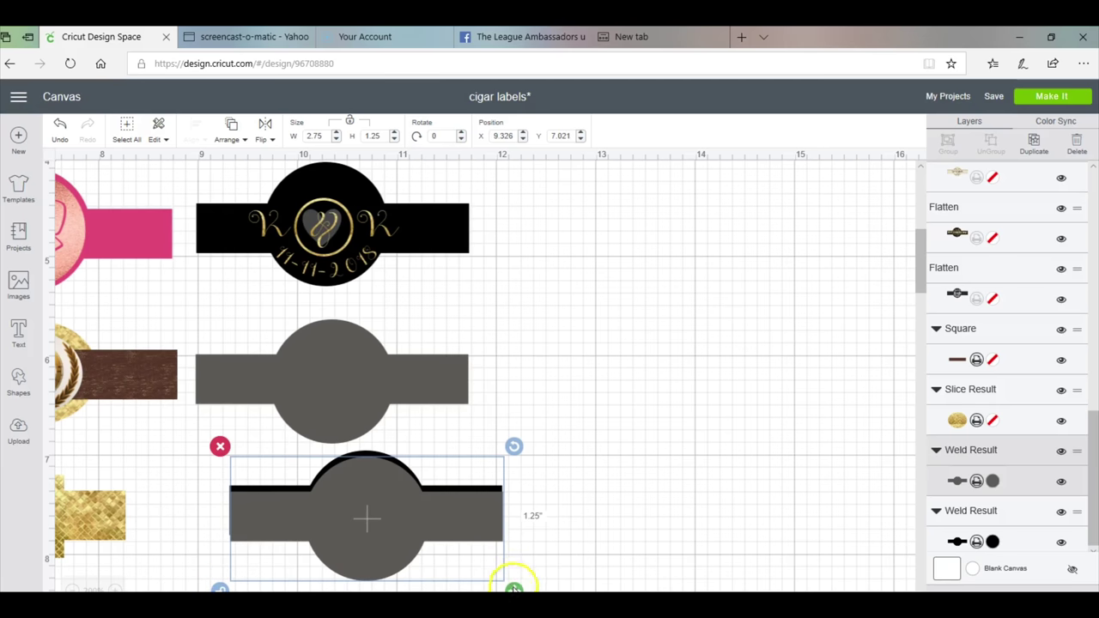
pyautogui.moveTo(513, 589); pyautogui.dragTo(510, 572)
pyautogui.moveTo(397, 522); pyautogui.dragTo(396, 521)
pyautogui.moveTo(509, 575); pyautogui.dragTo(511, 577)
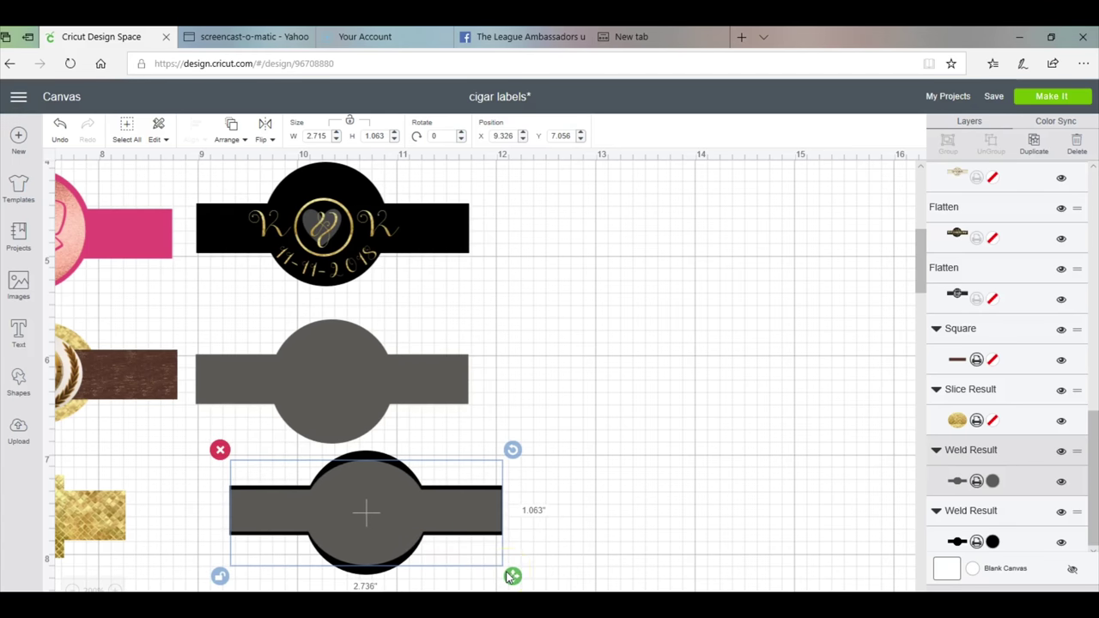
pyautogui.click(558, 539)
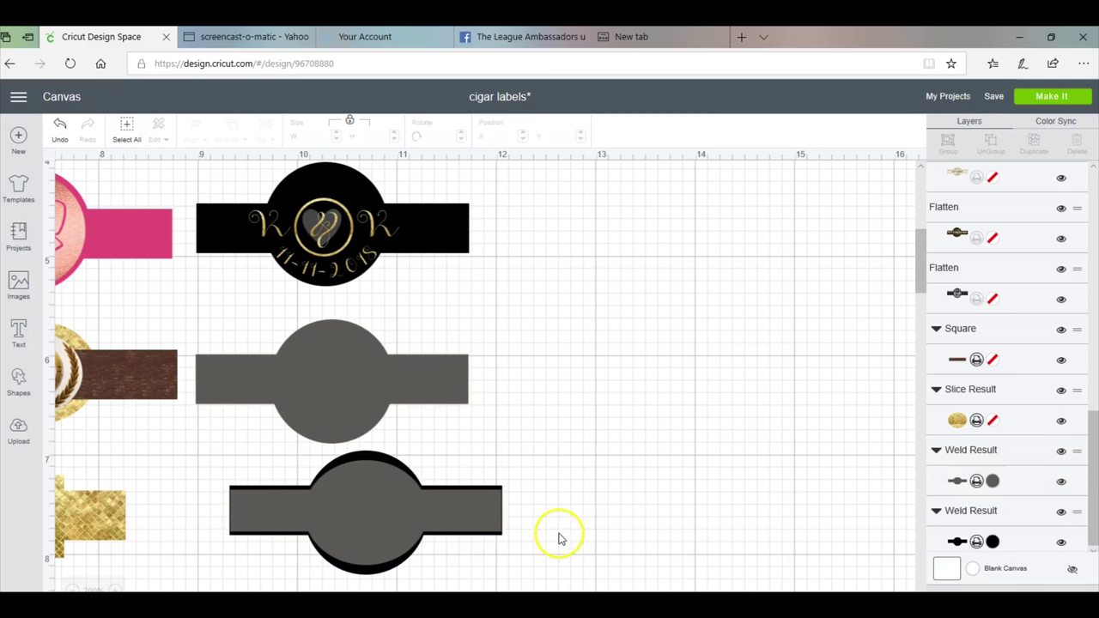
# - Undo the flatten, set the grey slice pieces aside, and place the black outline on the middle label
pyautogui.click(406, 524)
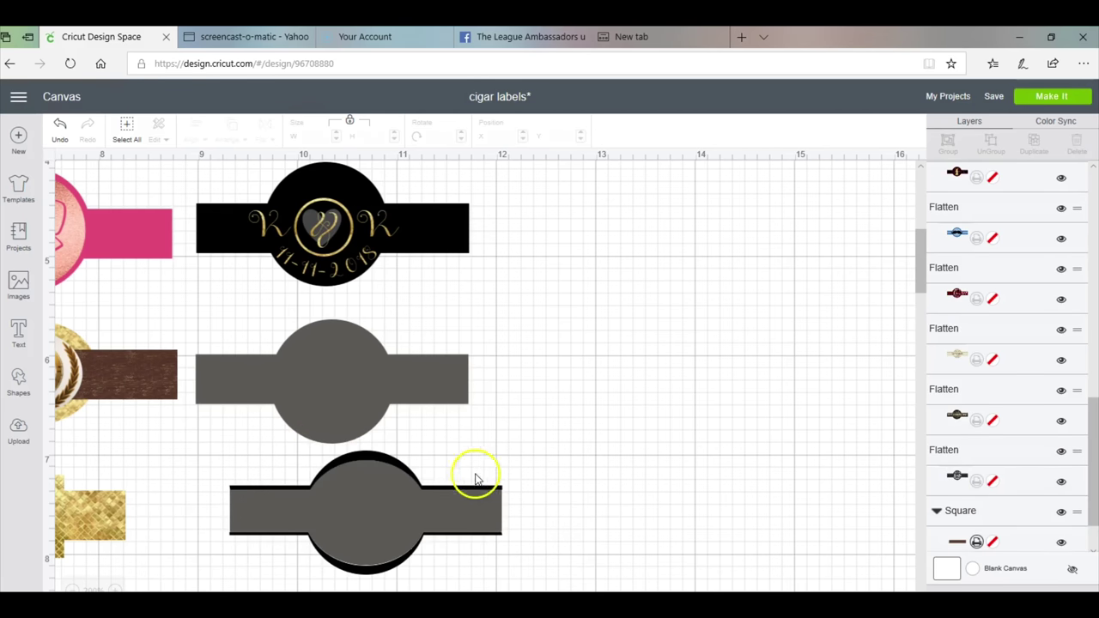
pyautogui.hotkey('ctrl', 'z')
pyautogui.moveTo(404, 451); pyautogui.dragTo(455, 421)
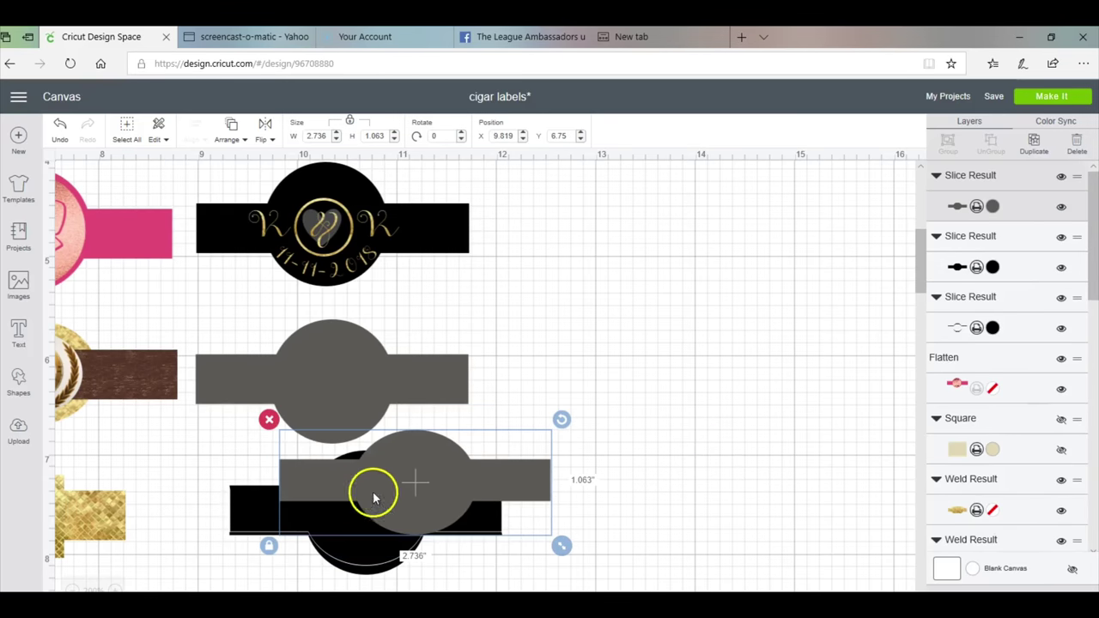
pyautogui.moveTo(374, 498); pyautogui.dragTo(680, 454)
pyautogui.moveTo(422, 489); pyautogui.dragTo(724, 400)
pyautogui.moveTo(314, 463); pyautogui.dragTo(300, 300)
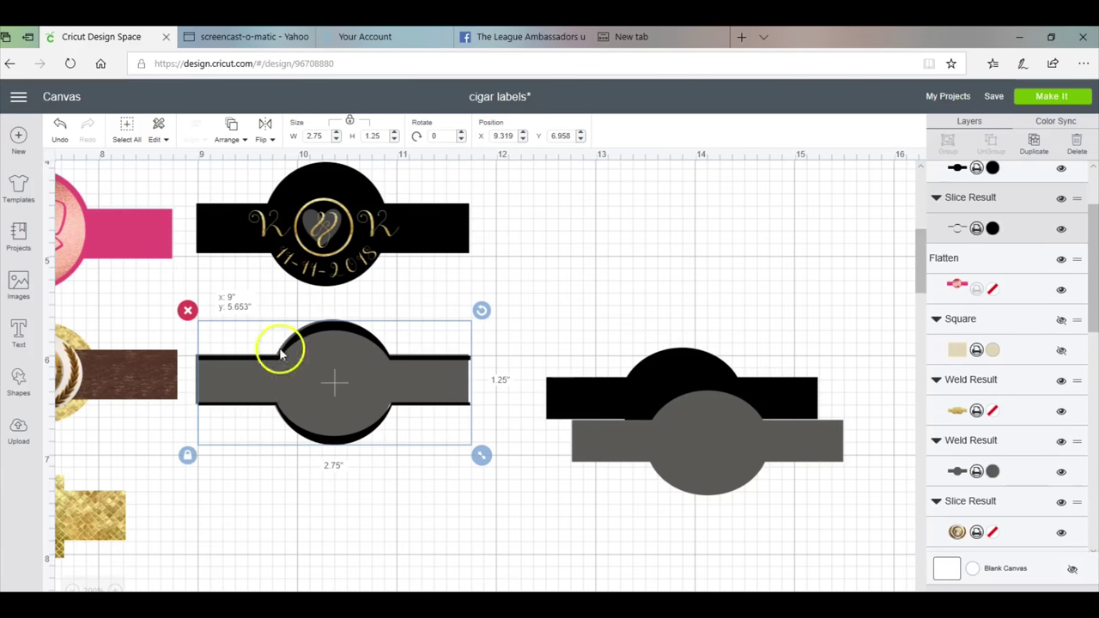
# - Select the black border slice on the middle label and show its #000000 colour options
pyautogui.click(447, 452)
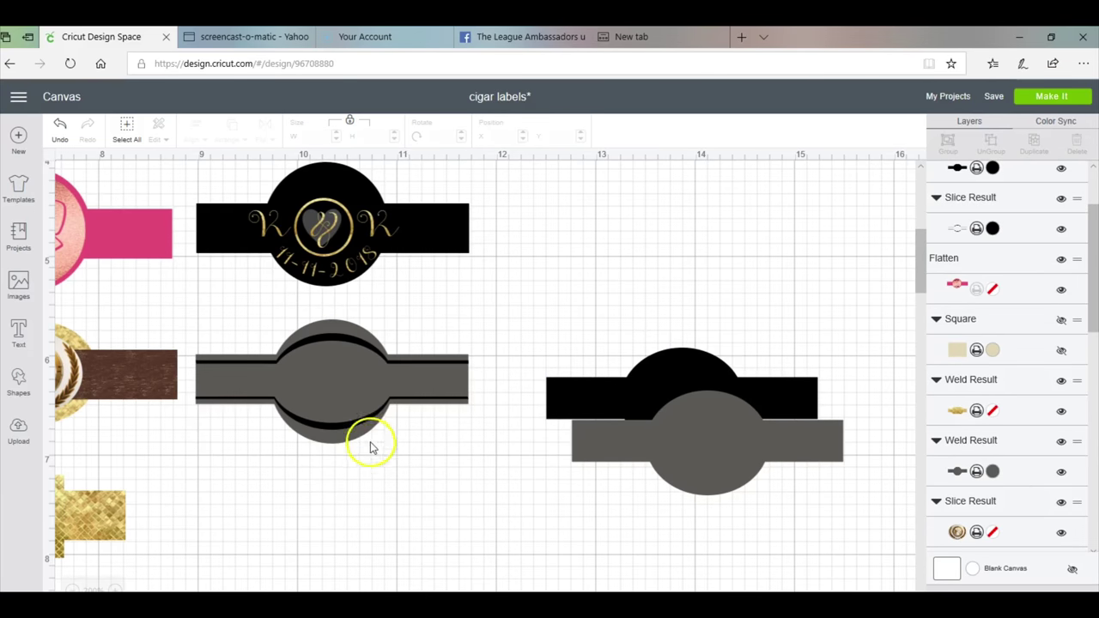
pyautogui.click(331, 373)
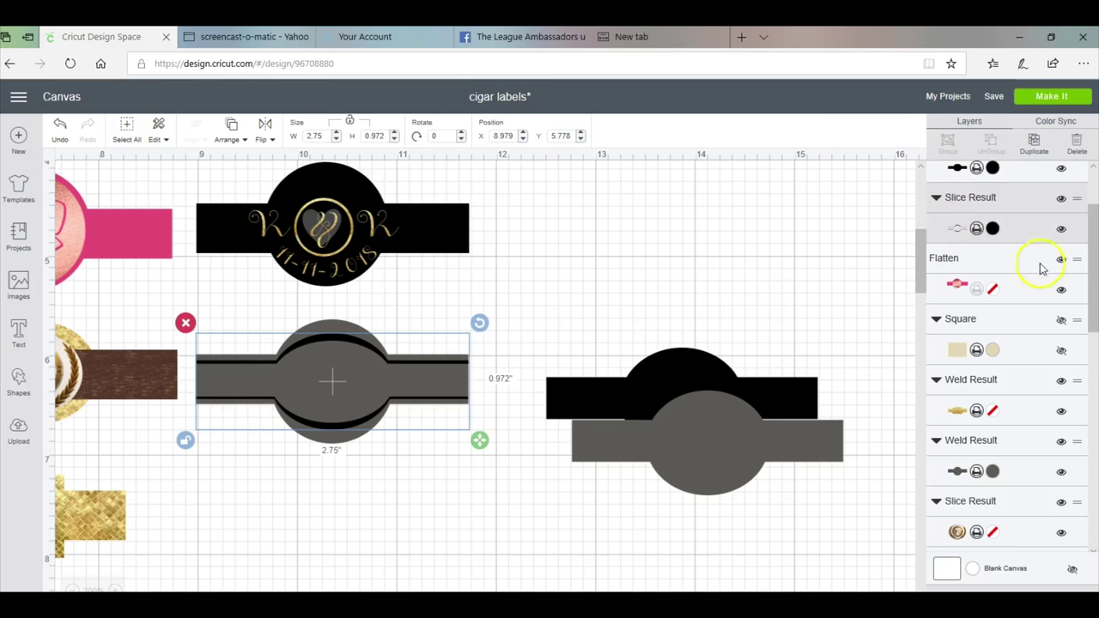
pyautogui.click(976, 226)
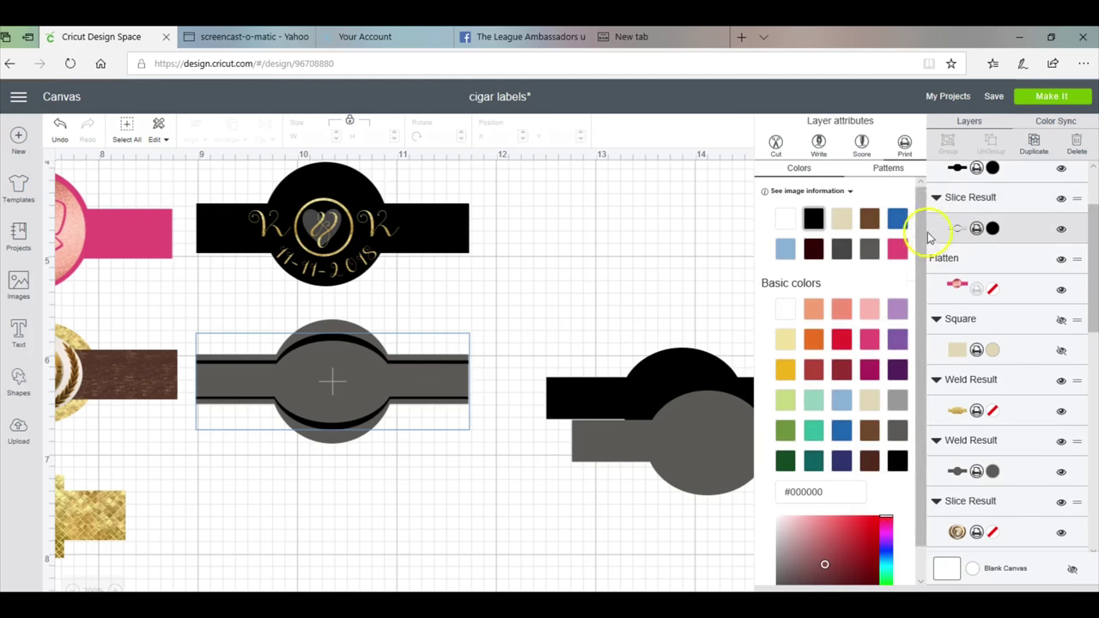